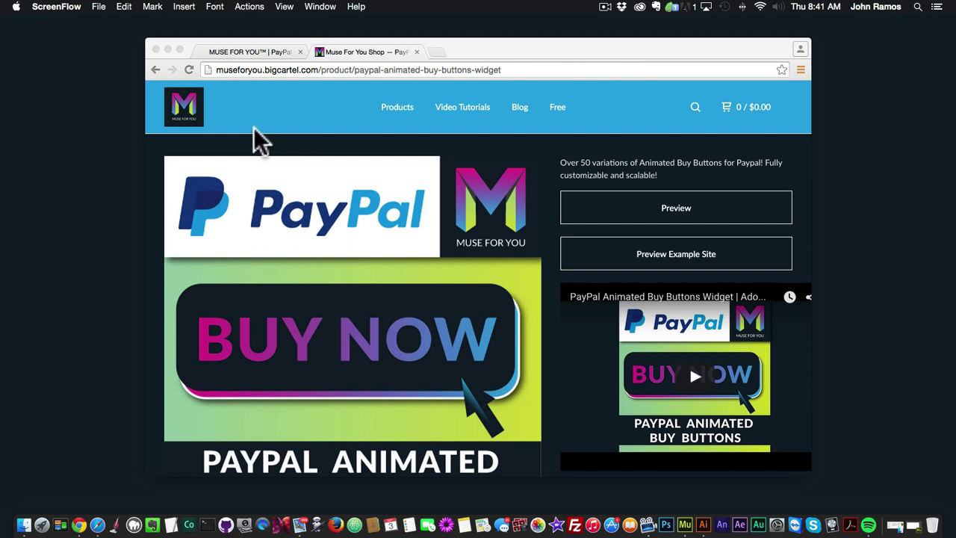
Return to the Muse For You shop home and open the $12.00 PayPal Animated Buy Buttons Widget page
left_click(154, 69)
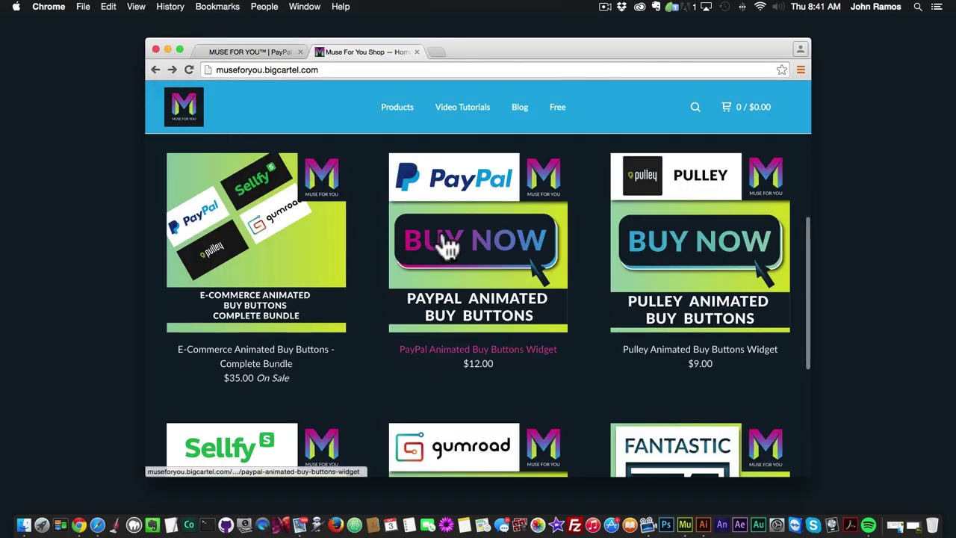
scroll(441, 247, "up", 2)
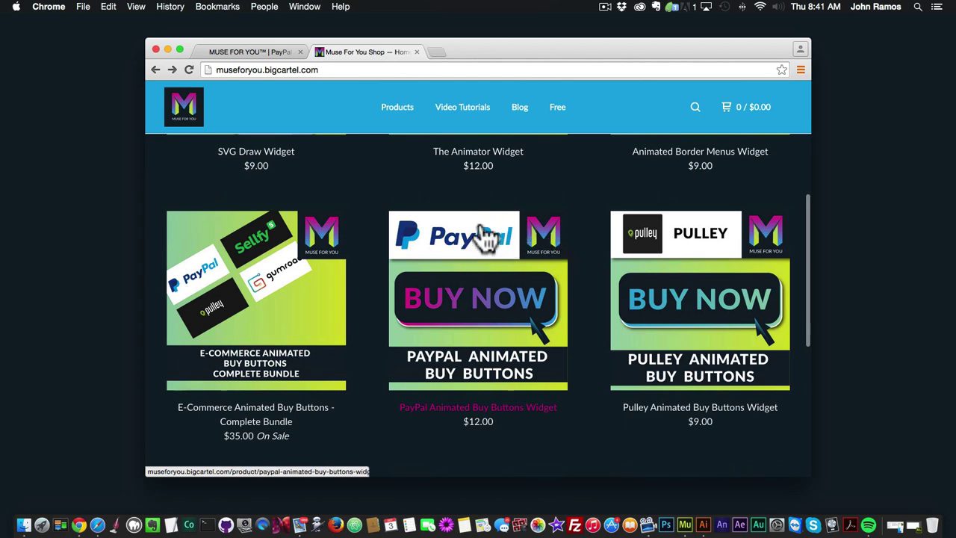
scroll(683, 256, "down", 5)
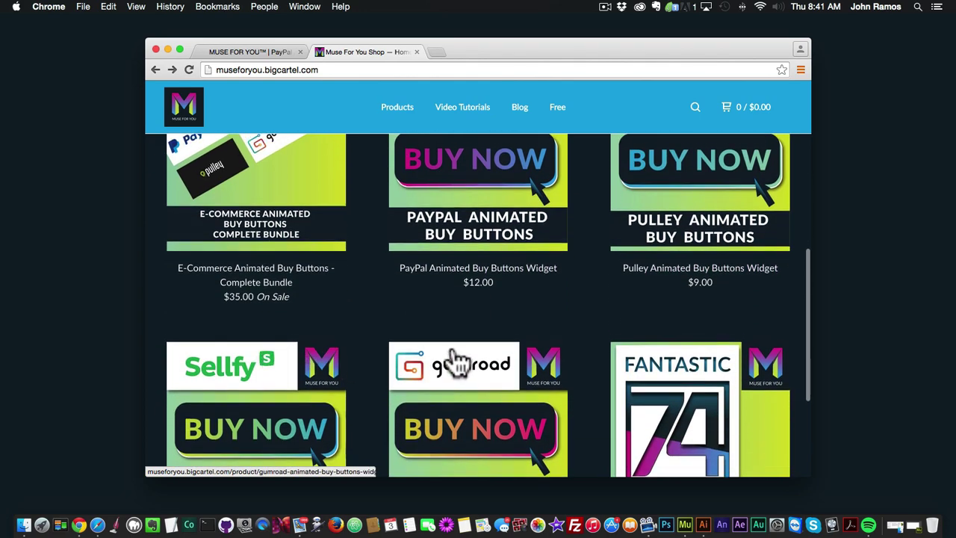
scroll(448, 196, "up", 1)
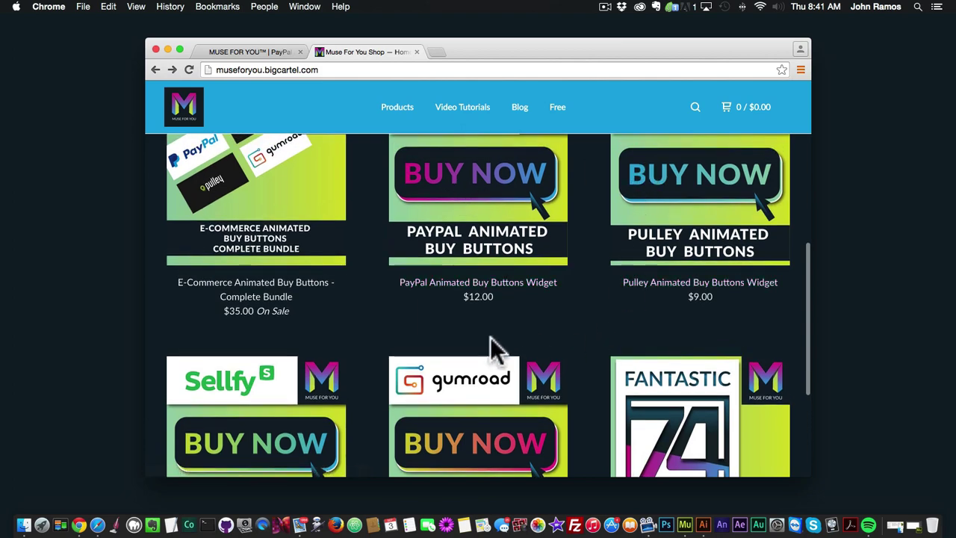
scroll(449, 366, "up", 3)
scroll(455, 344, "up", 1)
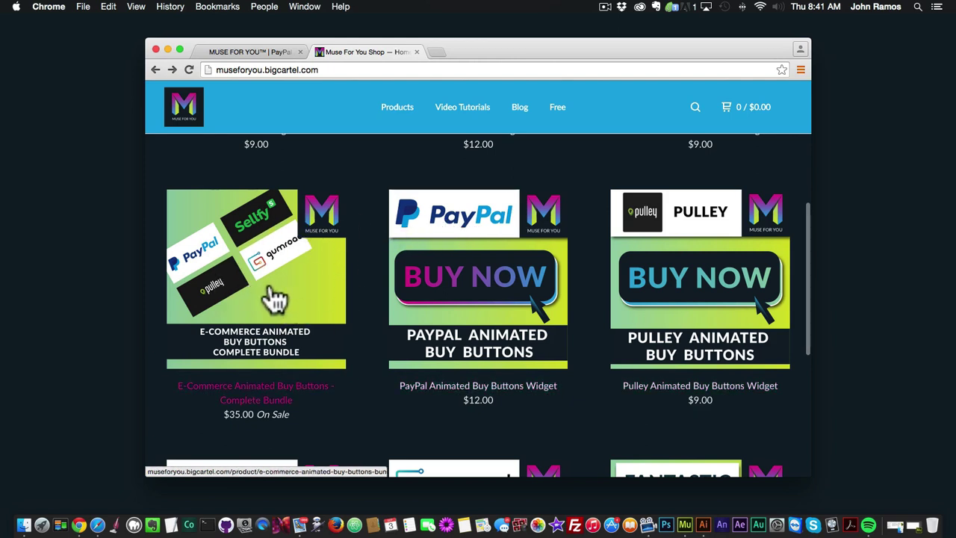
left_click(474, 232)
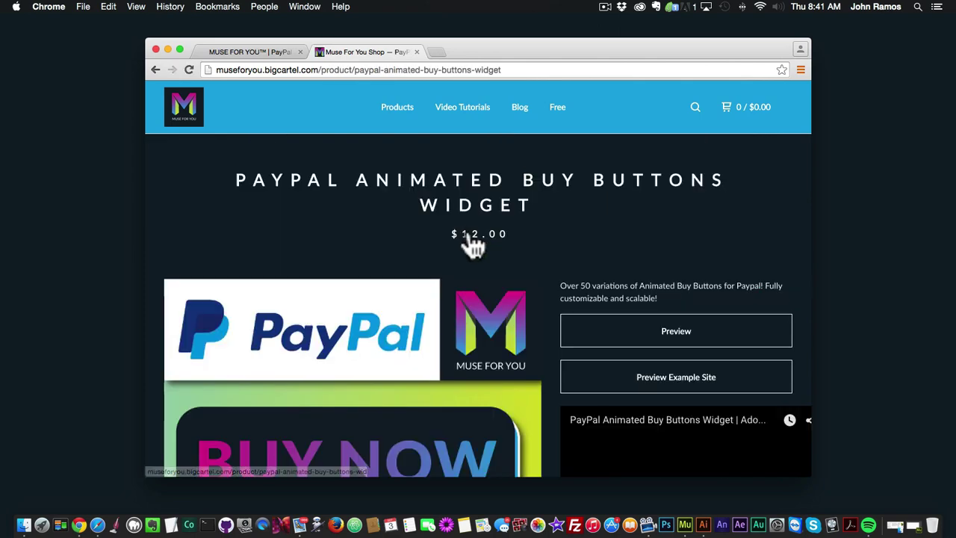
scroll(481, 299, "down", 5)
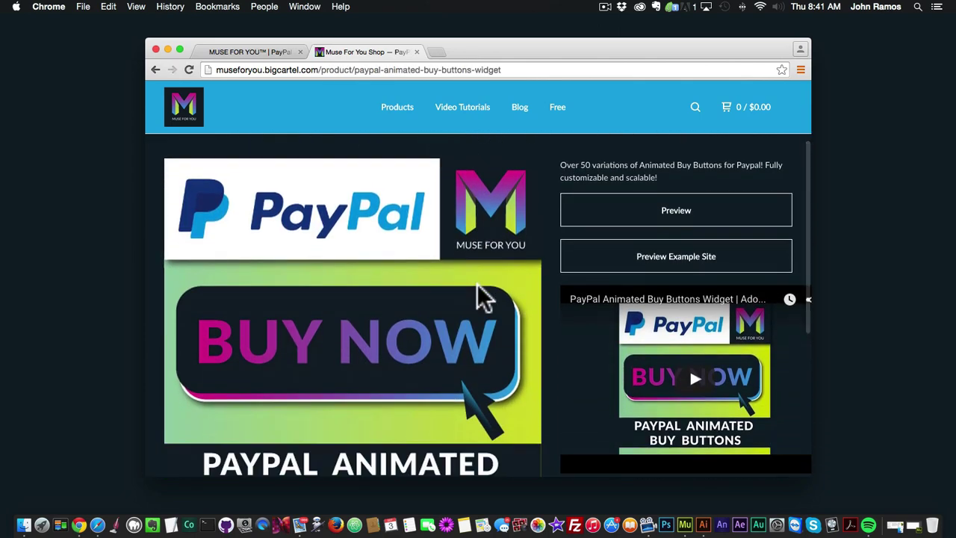
scroll(482, 295, "up", 3)
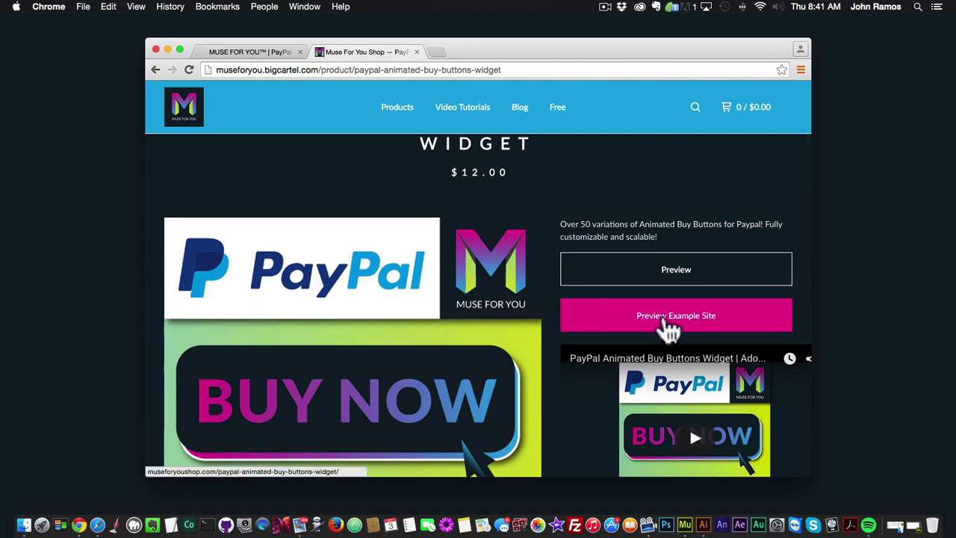
Open the example site and scroll down to the Red Hot Restaurant ITZEL-style BUY NOW buttons
left_click(676, 317)
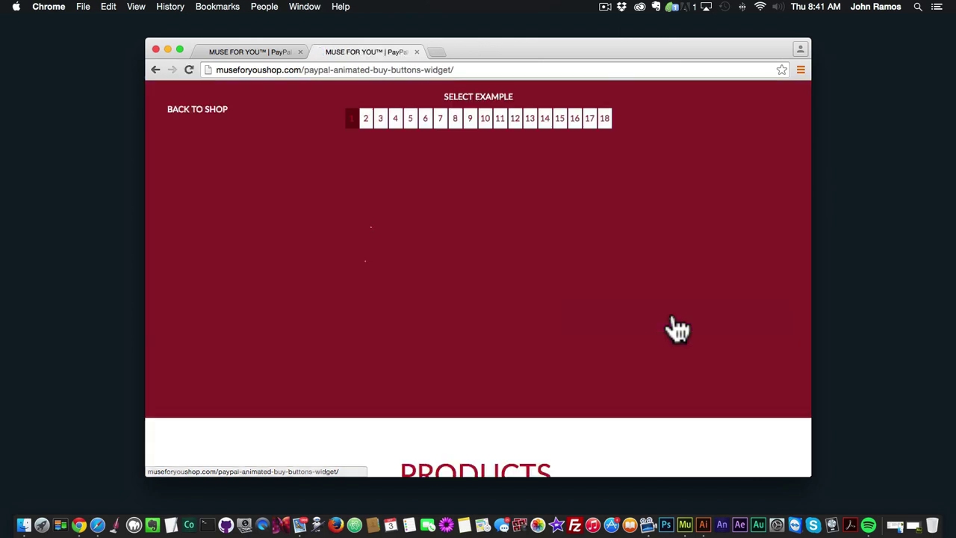
scroll(482, 235, "down", 2)
scroll(482, 233, "down", 1)
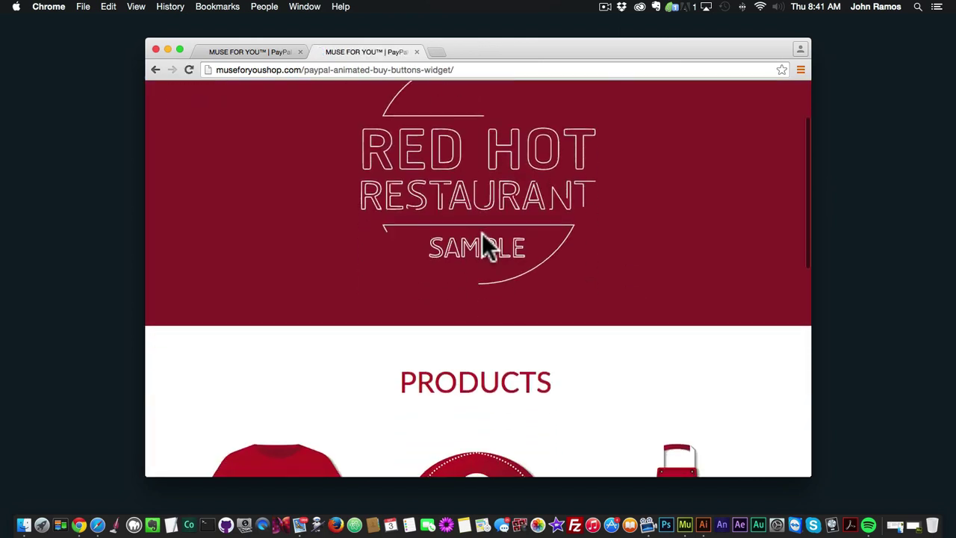
scroll(482, 233, "up", 3)
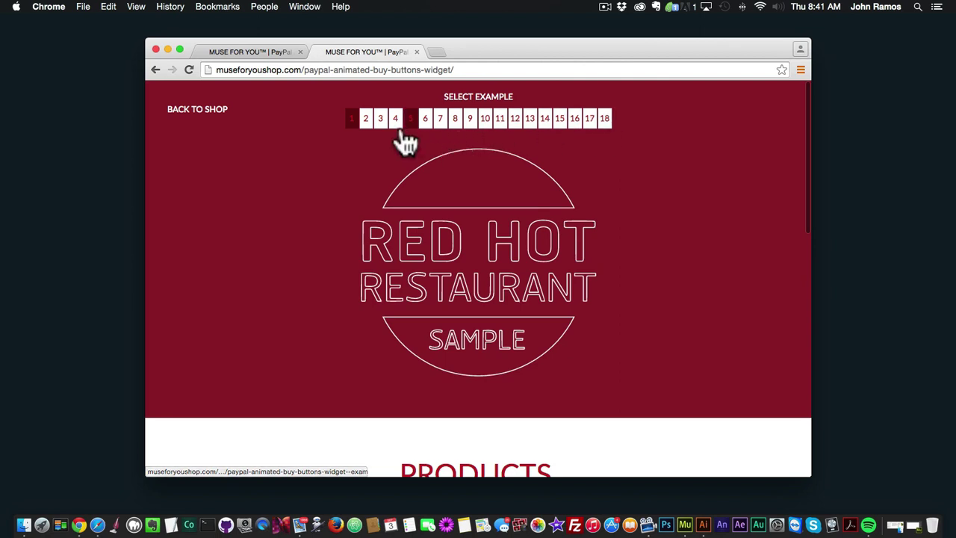
scroll(422, 164, "down", 1)
scroll(422, 157, "down", 4)
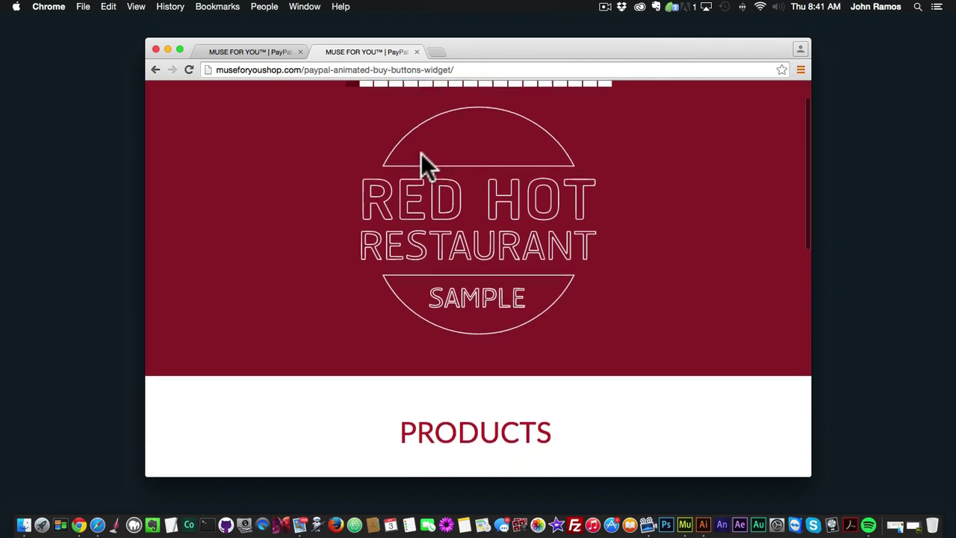
scroll(421, 161, "down", 8)
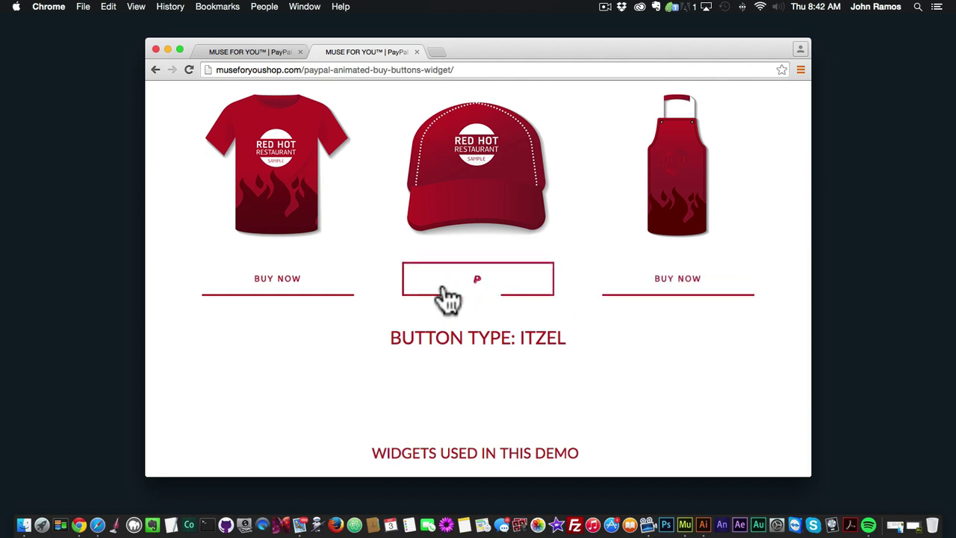
Load fontawesome.io in a new browser tab
left_click(437, 51)
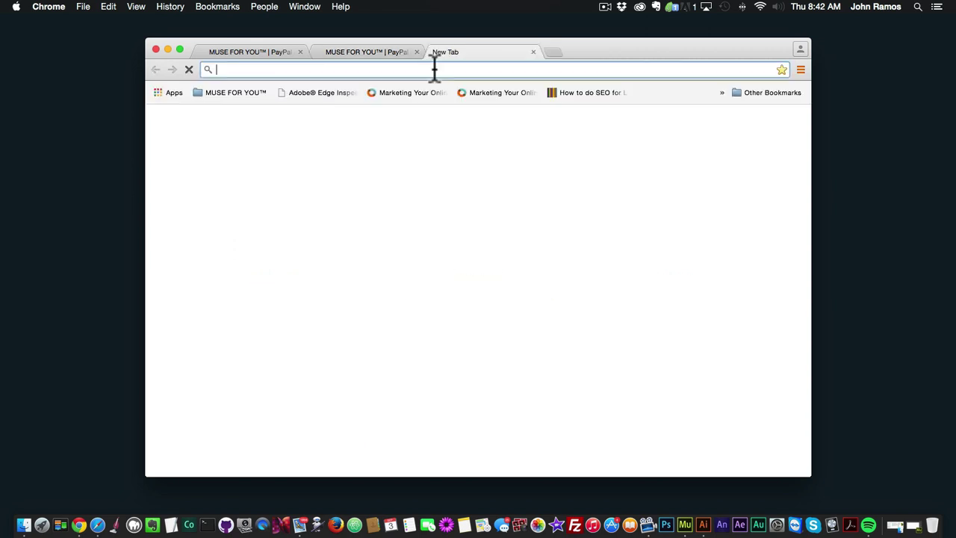
type("fontawes")
type("ome.com")
key("BackSpace")
key("BackSpace")
key("BackSpace")
type("io")
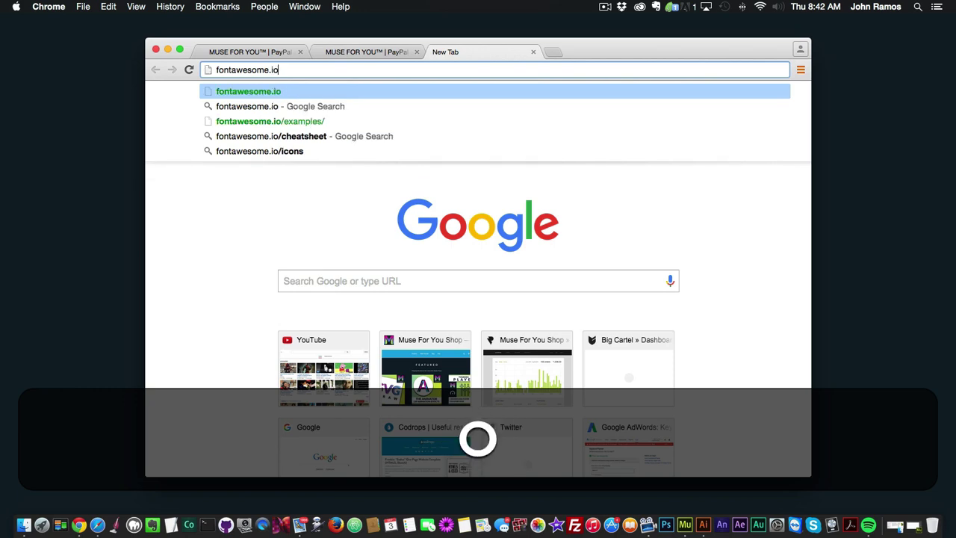
key("Return")
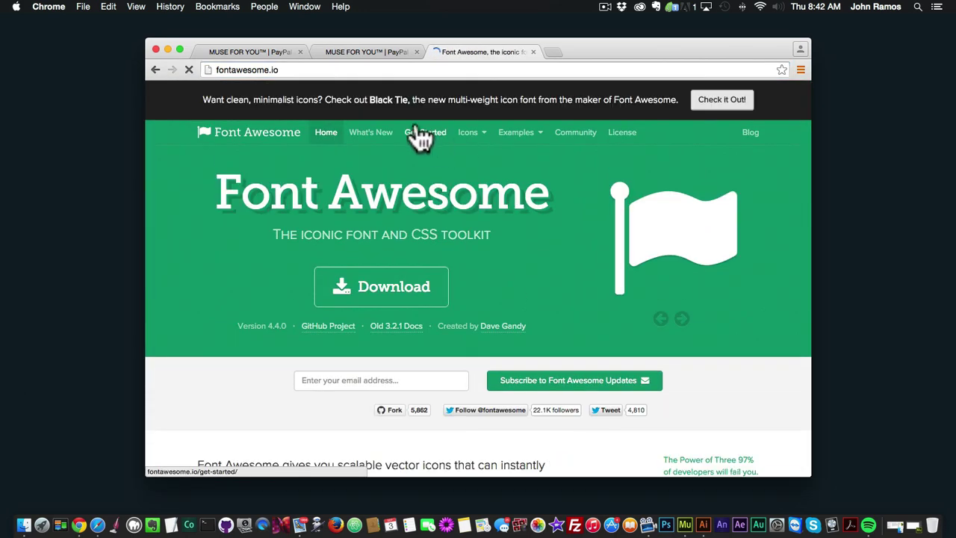
Browse the Font Awesome Icons list of 585 icons in version 4.4.0
left_click(467, 133)
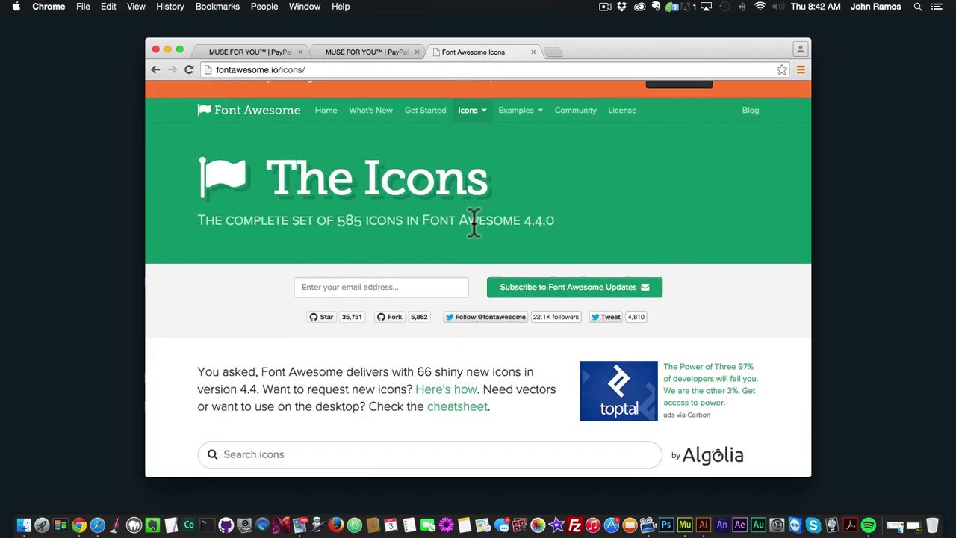
scroll(474, 221, "down", 5)
scroll(473, 221, "down", 8)
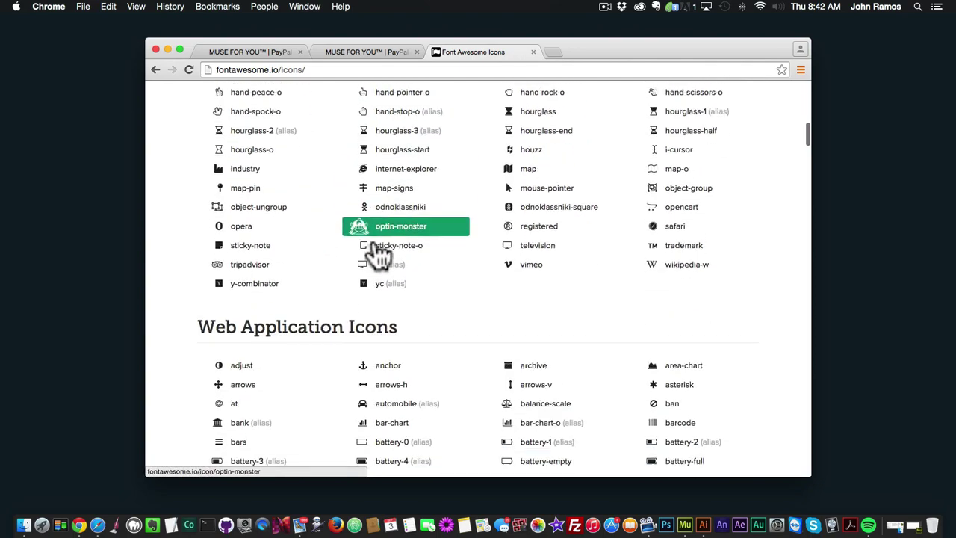
scroll(415, 250, "down", 5)
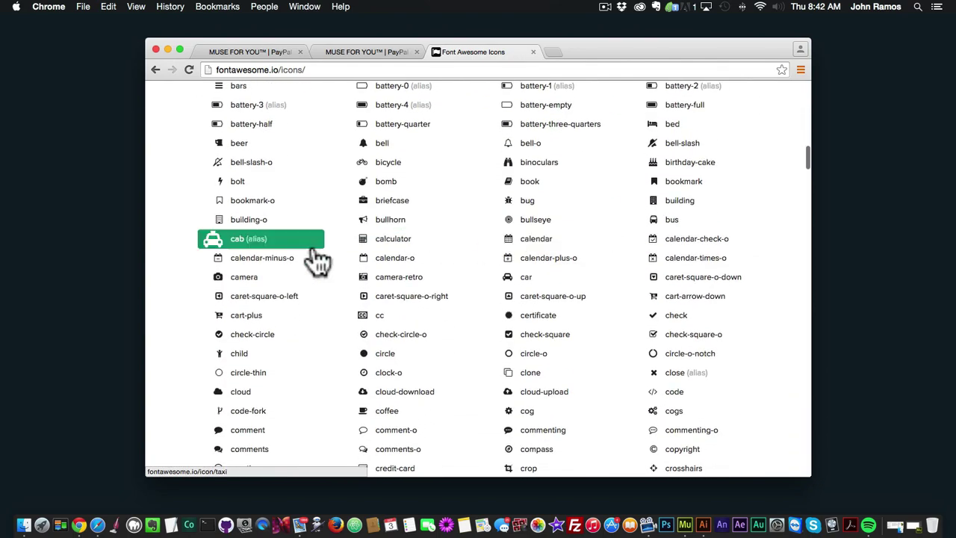
Switch back to the buy-button demo tab and view example 2's buttons
left_click(358, 52)
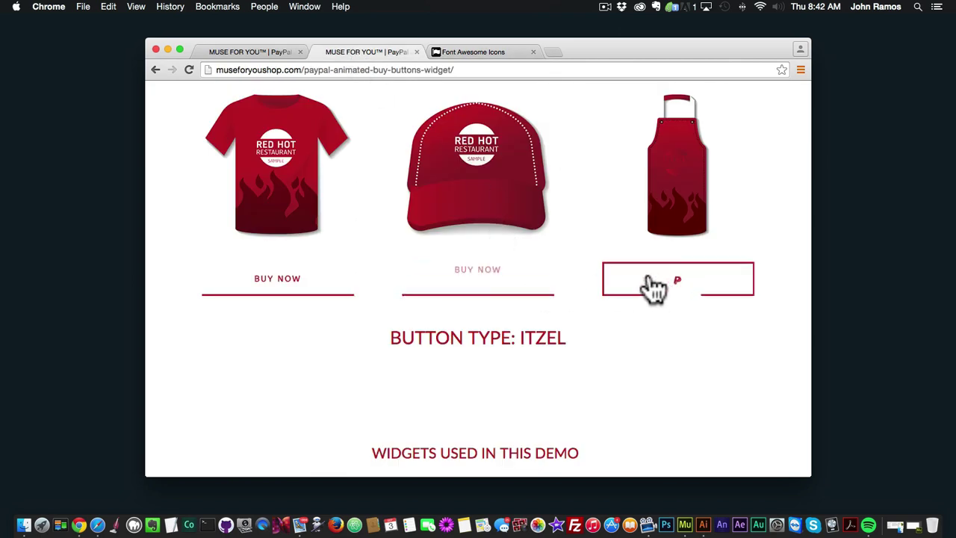
scroll(582, 239, "up", 1)
scroll(582, 239, "up", 15)
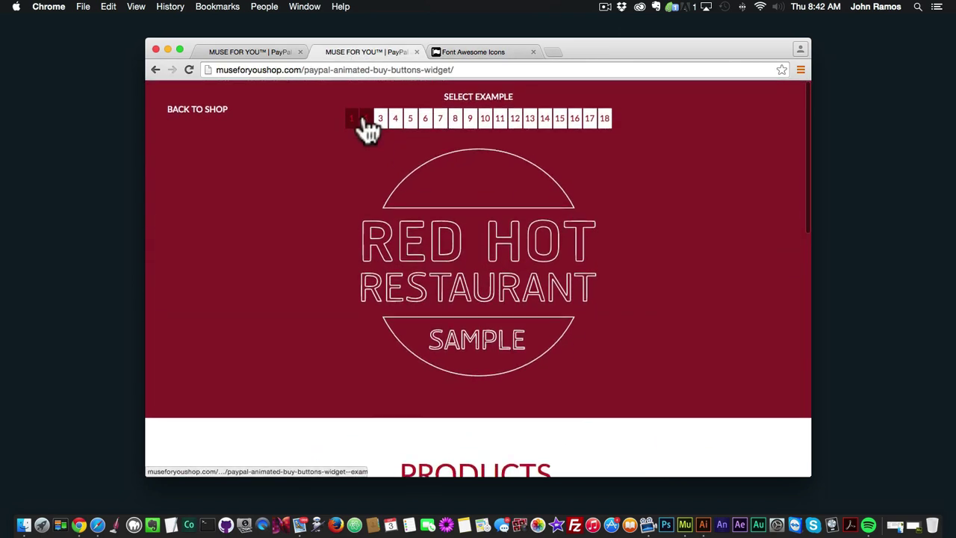
left_click(366, 119)
scroll(486, 215, "down", 8)
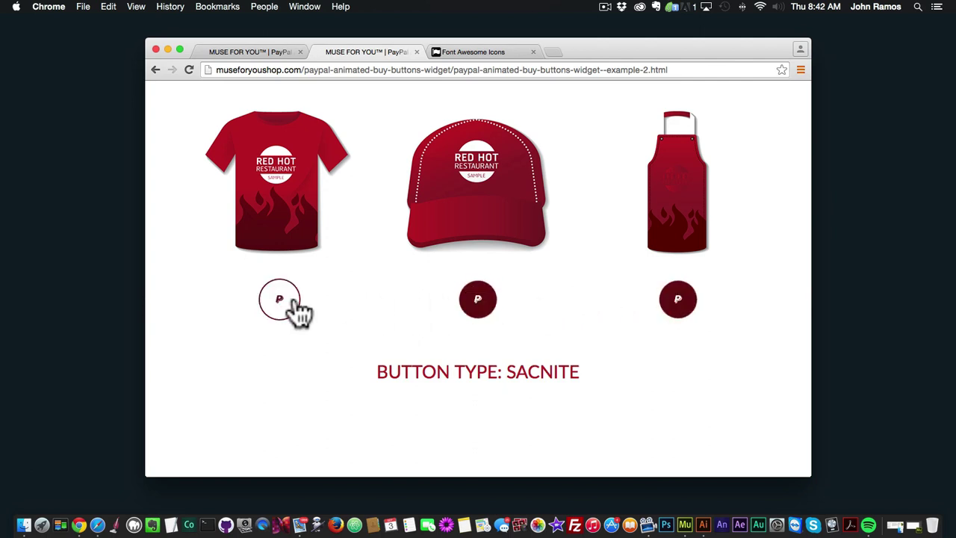
scroll(627, 340, "up", 8)
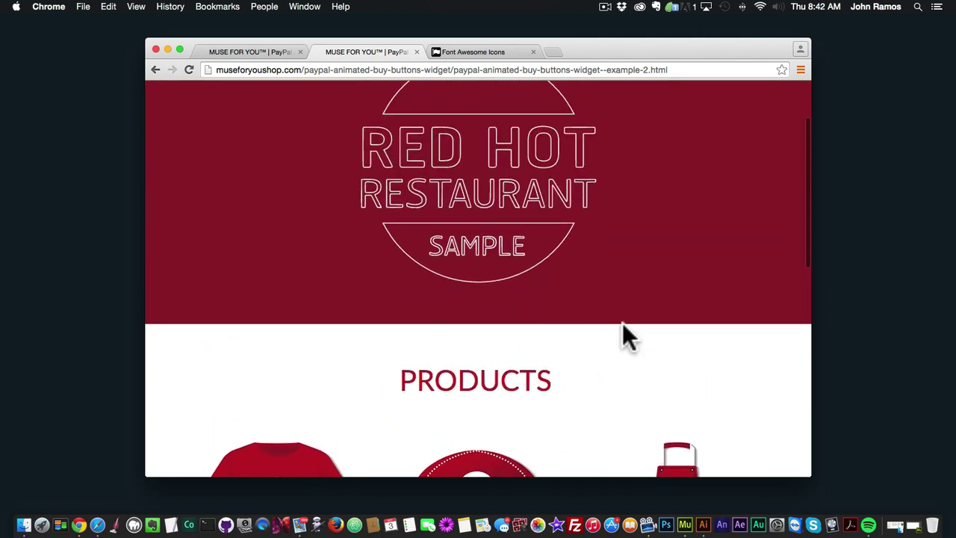
scroll(628, 340, "up", 3)
scroll(627, 340, "down", 8)
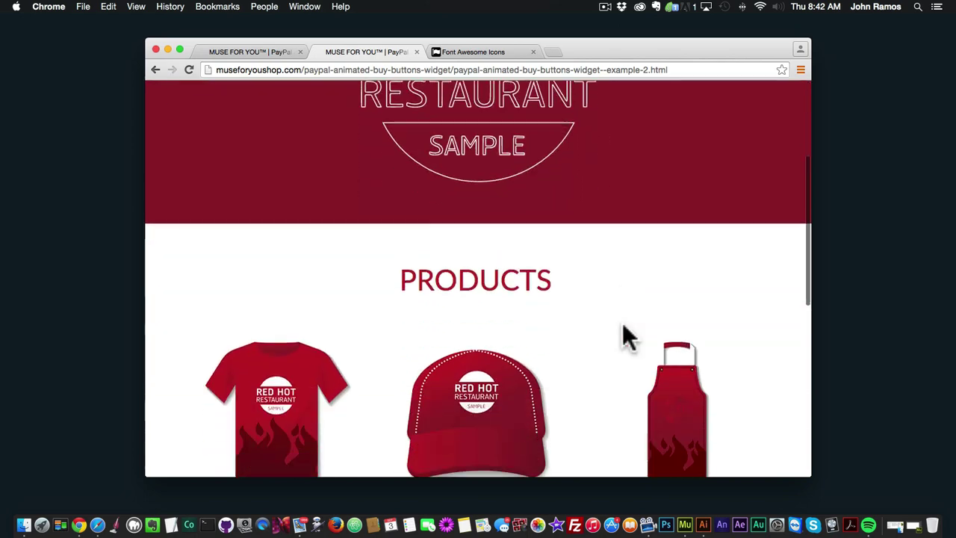
scroll(628, 340, "up", 8)
Load example 3 and preview its ISI-style BUY NOW buttons
left_click(383, 120)
scroll(512, 232, "down", 5)
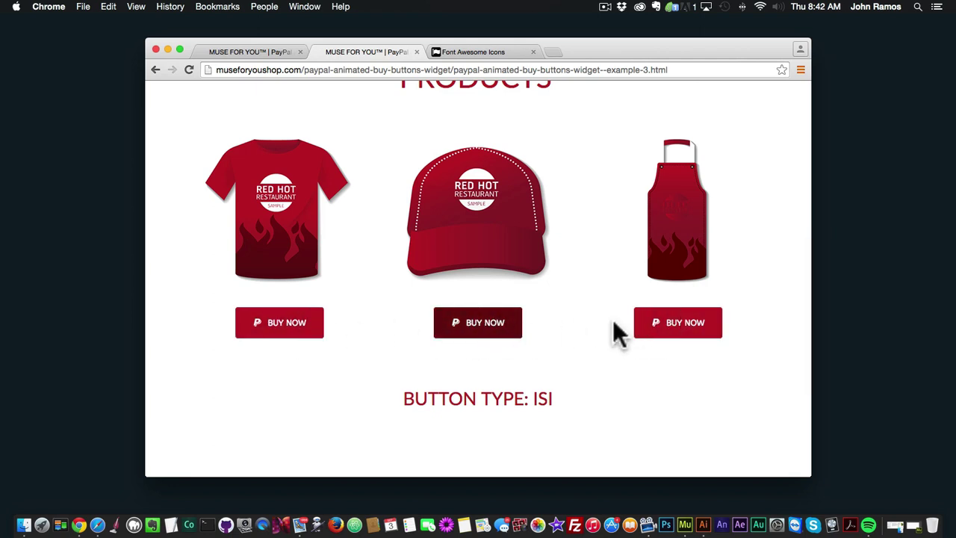
scroll(598, 320, "up", 5)
Load example 4 and preview its Quidel-style BUY NOW buttons
left_click(396, 121)
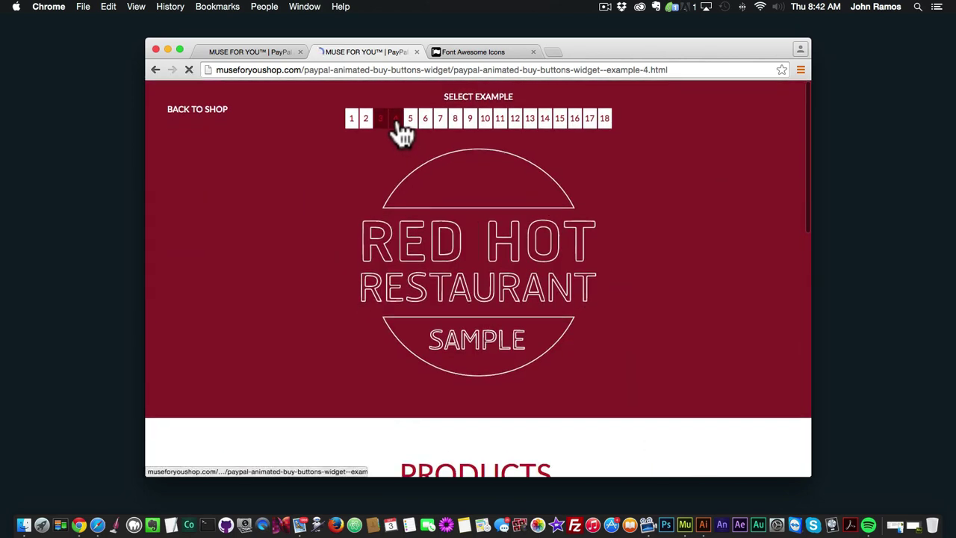
scroll(426, 231, "down", 6)
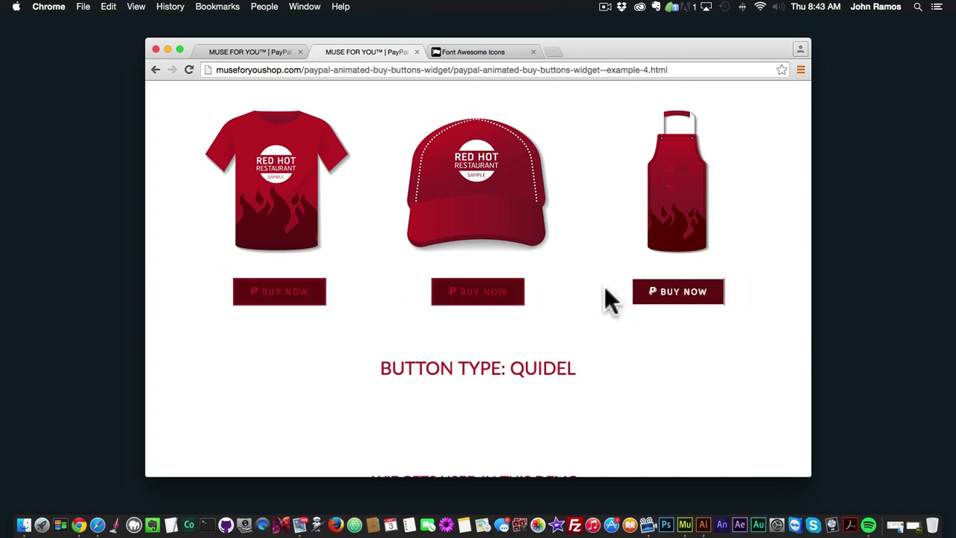
scroll(589, 299, "down", 5)
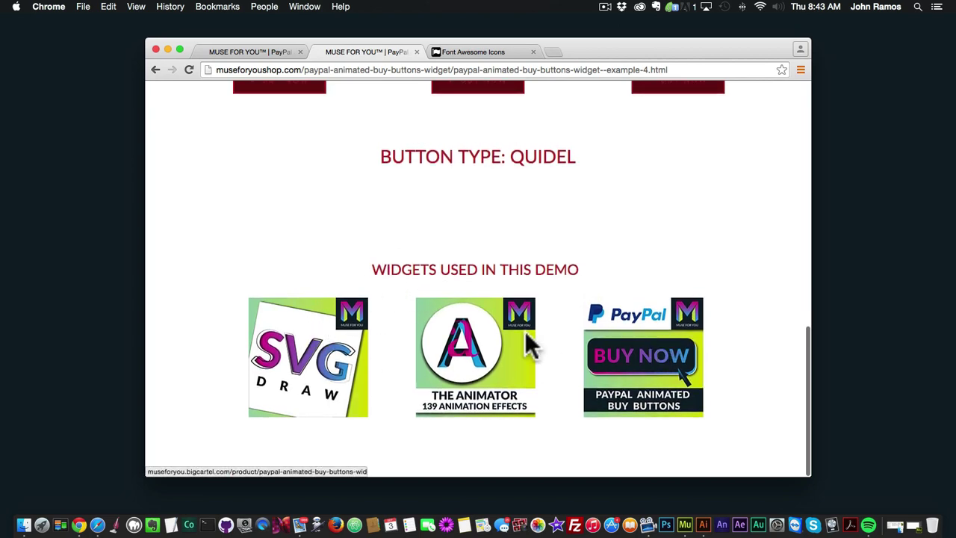
scroll(535, 261, "up", 3)
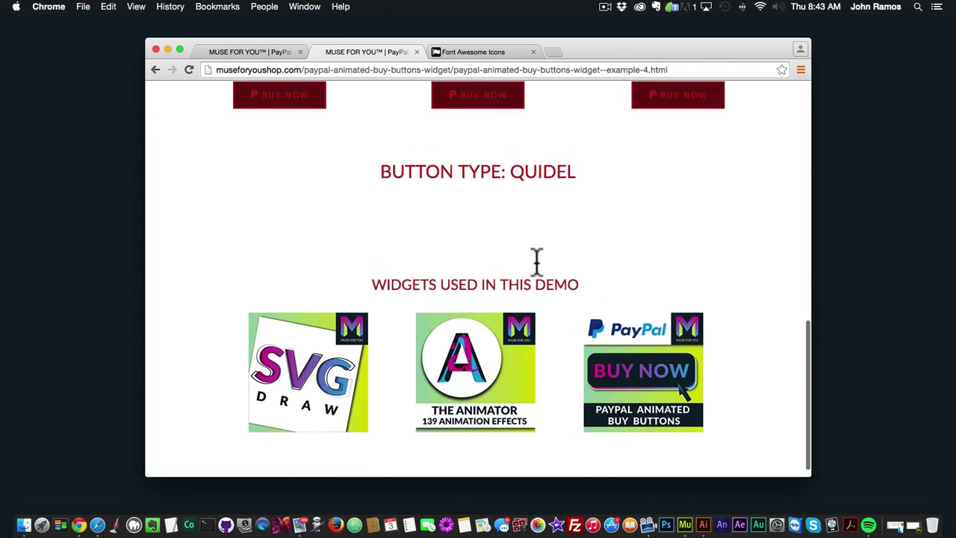
scroll(495, 254, "up", 10)
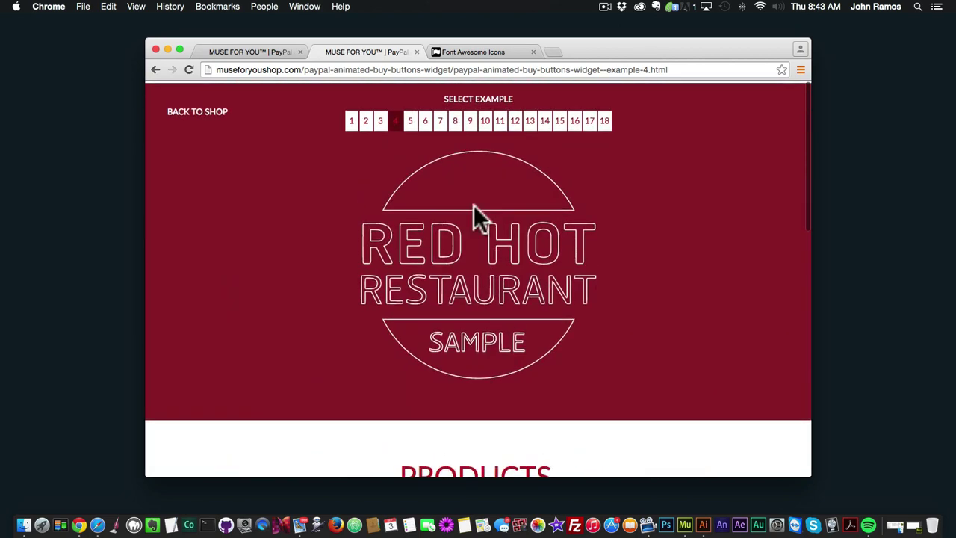
Load example 5 and preview its Shikoba-style BUY NOW buttons
left_click(411, 121)
scroll(461, 237, "down", 10)
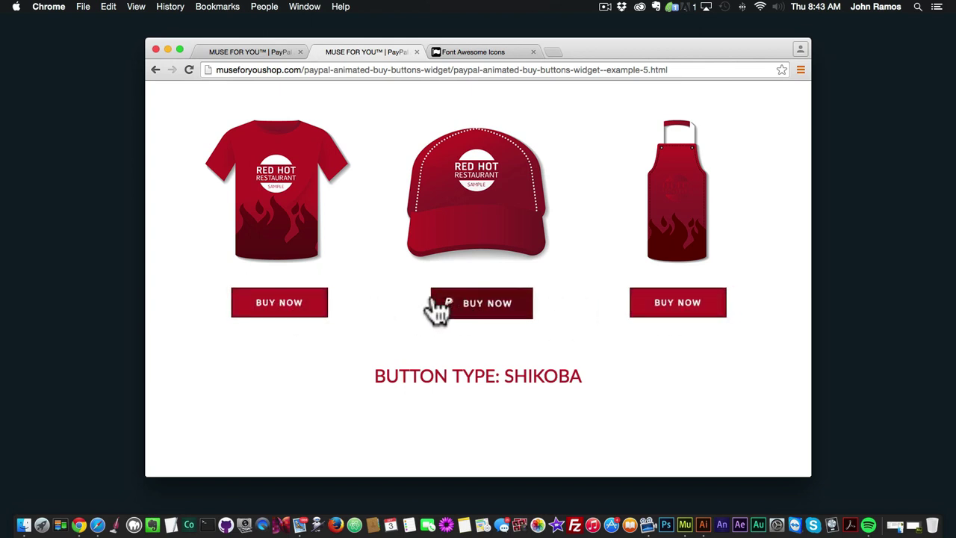
scroll(357, 284, "up", 5)
scroll(357, 283, "down", 5)
scroll(361, 281, "up", 2)
scroll(363, 283, "up", 1)
scroll(362, 282, "up", 4)
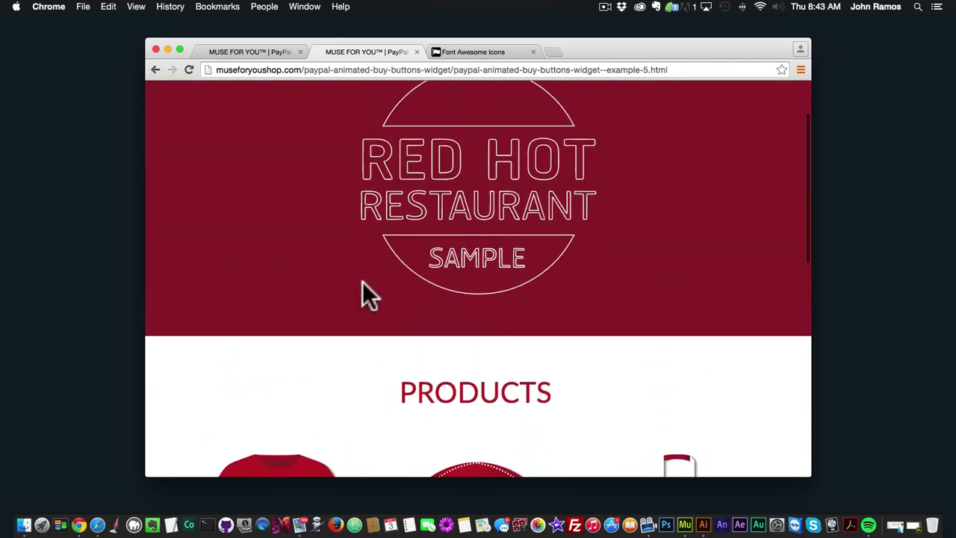
Load example 6 and preview its BUY NOW buttons
left_click(425, 121)
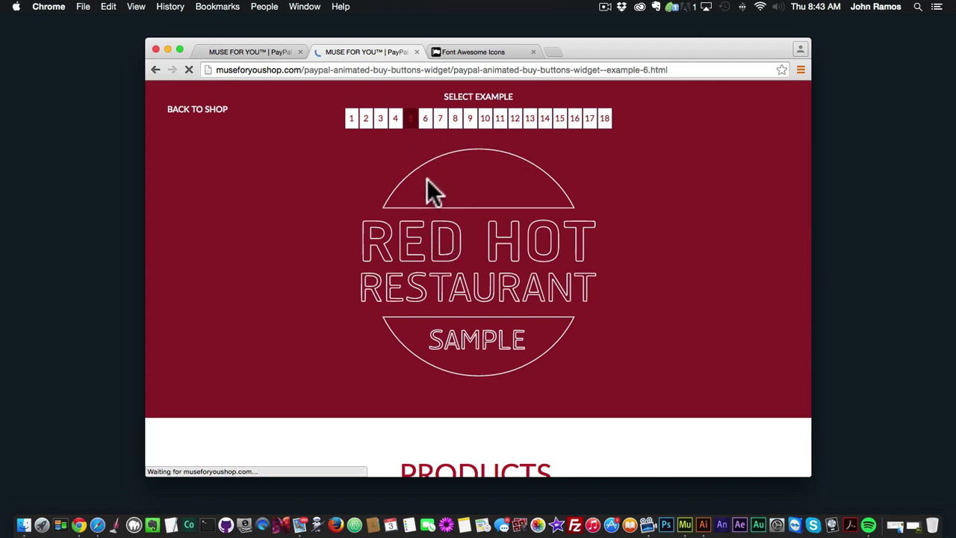
scroll(390, 171, "down", 6)
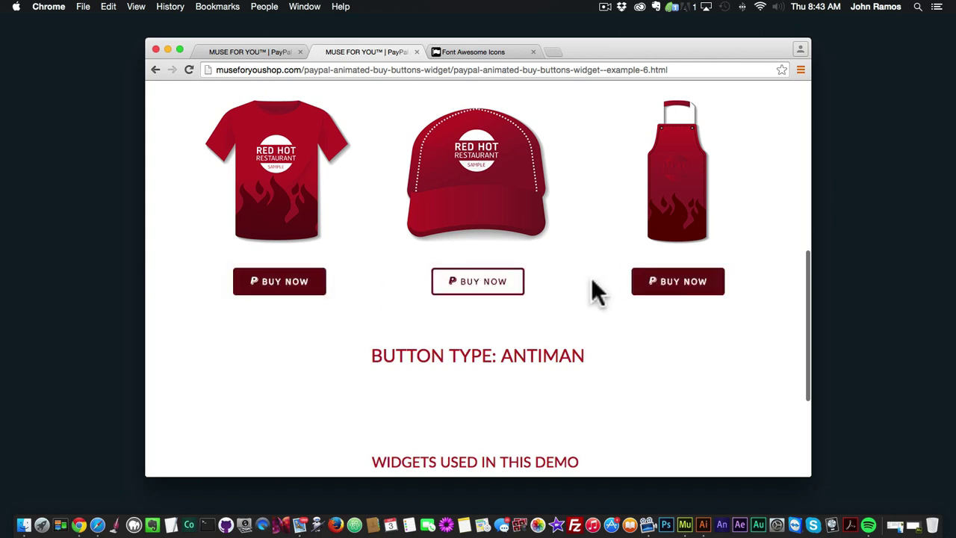
scroll(540, 273, "up", 10)
Load example 7 and check its BUY NOW button hover effect
left_click(440, 120)
scroll(450, 202, "down", 5)
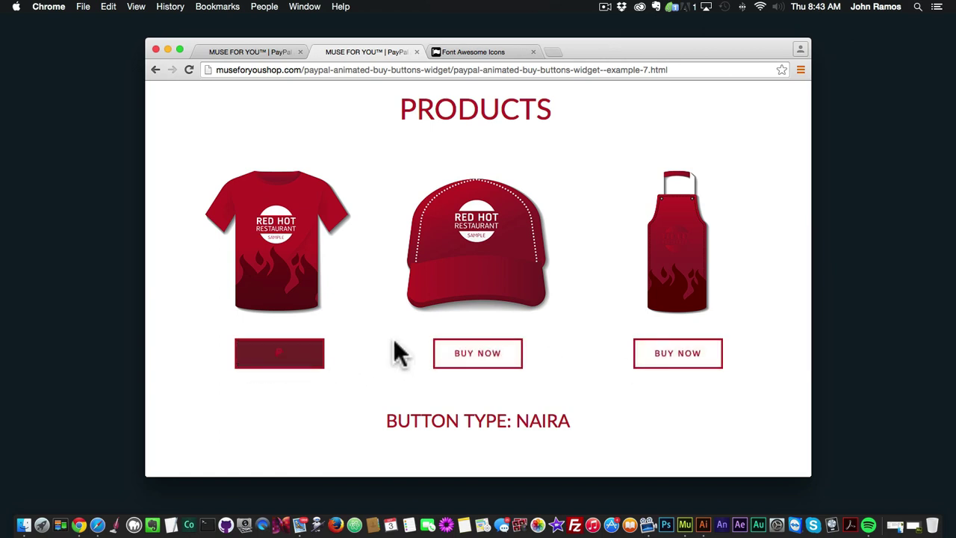
scroll(395, 351, "up", 5)
scroll(447, 334, "down", 5)
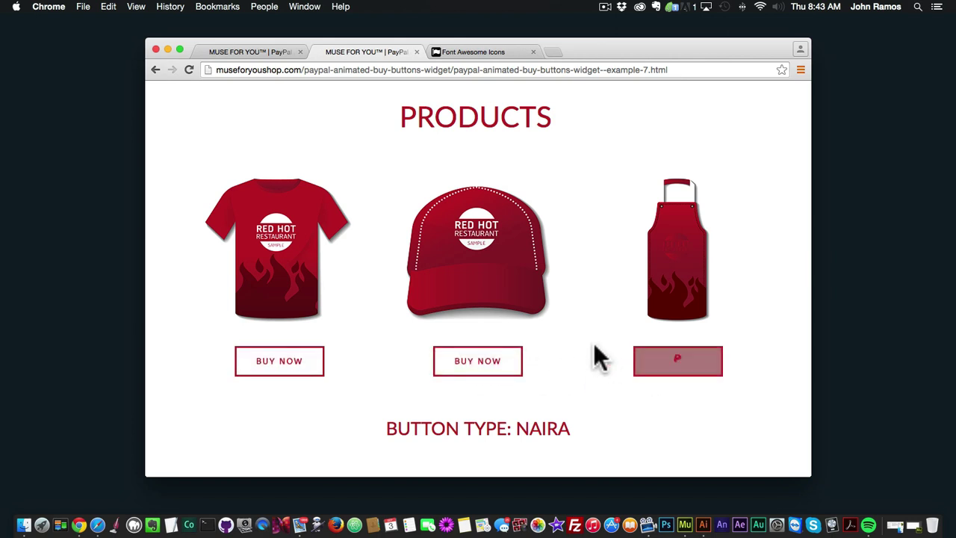
scroll(590, 354, "up", 5)
Load example 8 and hover its Winona-style BUY NOW buttons to reveal the 10.00 price
left_click(455, 118)
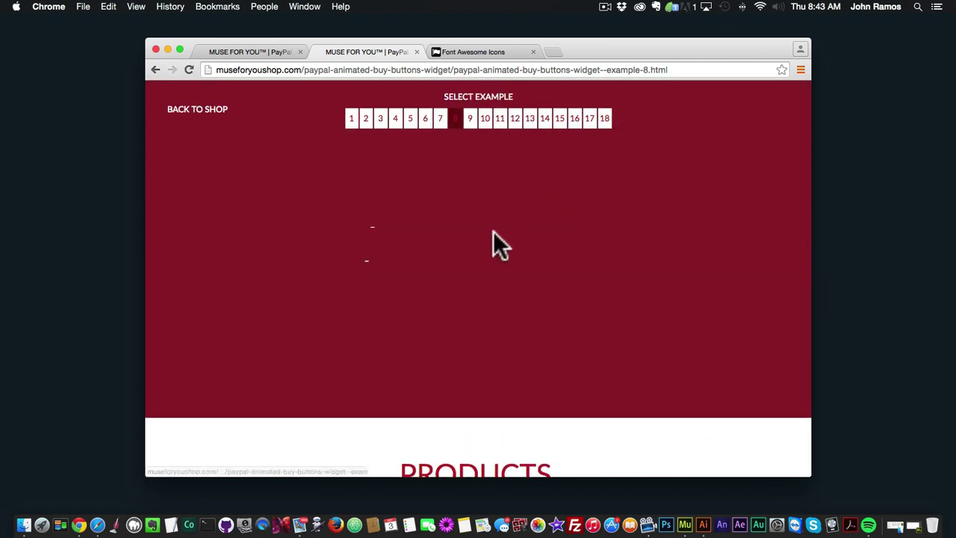
scroll(494, 232, "down", 3)
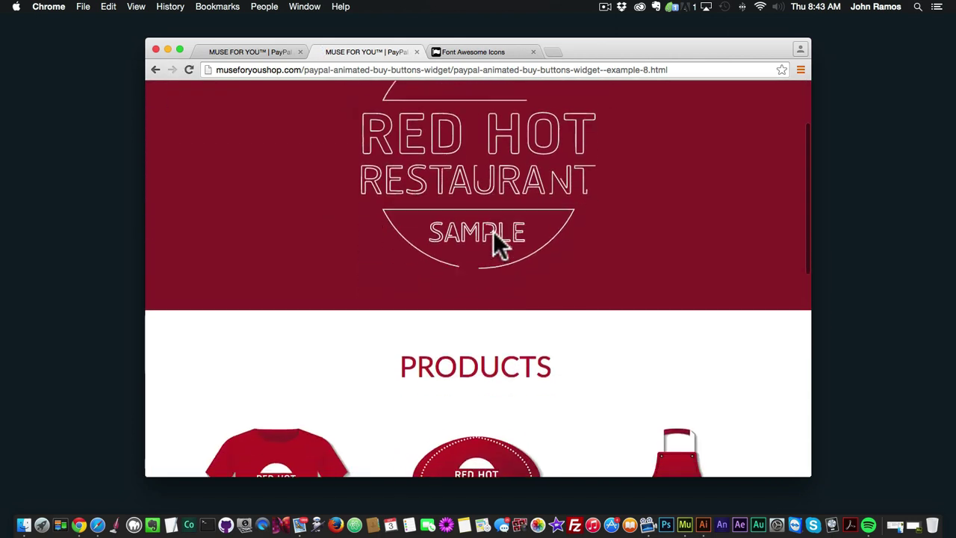
scroll(493, 231, "down", 5)
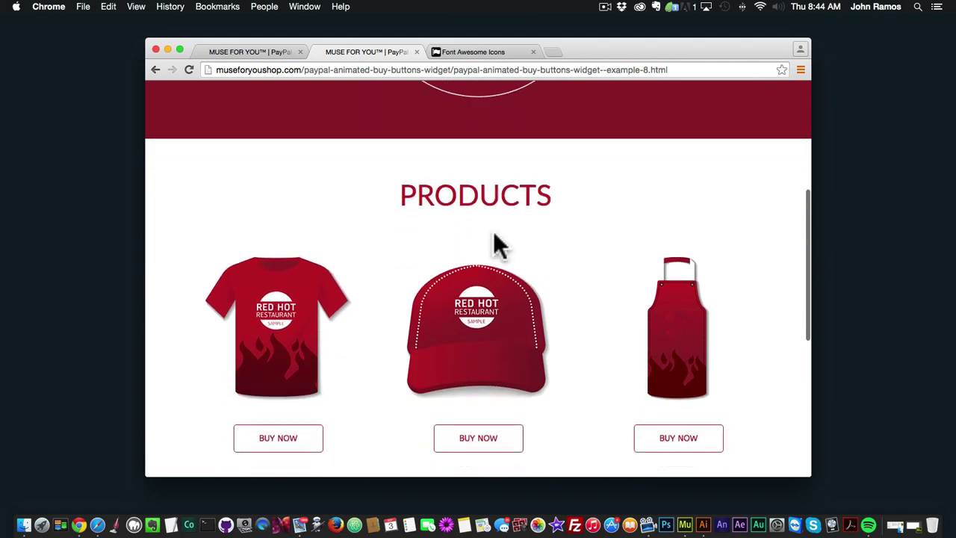
scroll(500, 245, "down", 1)
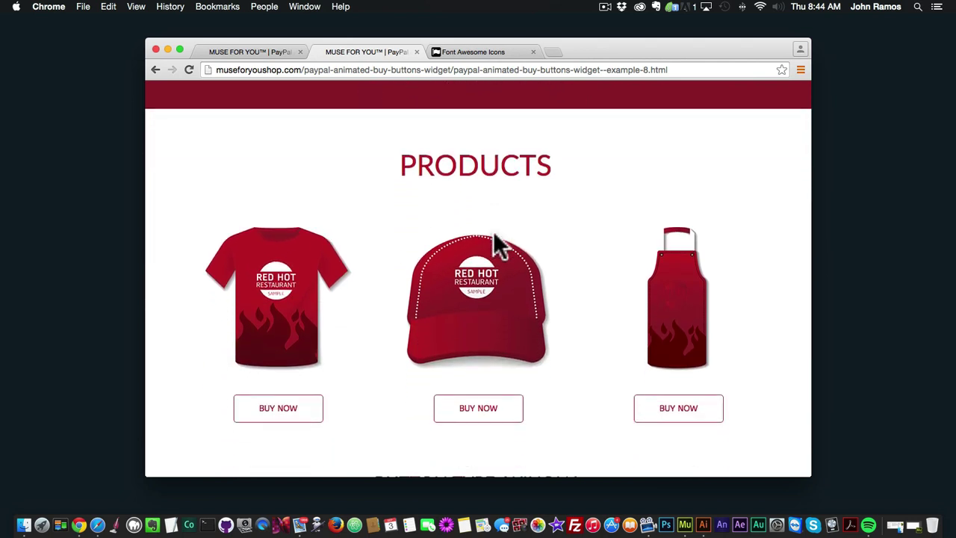
scroll(500, 245, "down", 2)
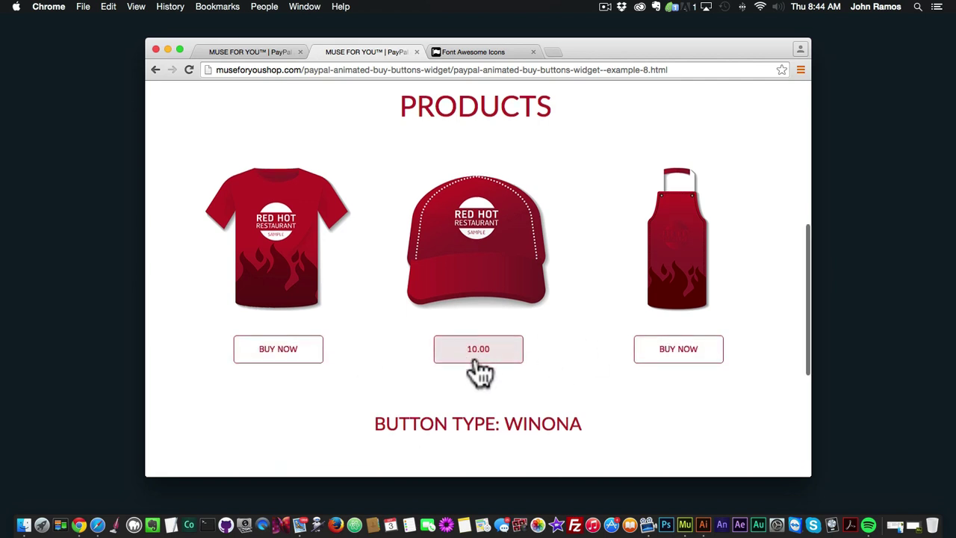
scroll(479, 366, "up", 5)
Compare example 9's Ujarak-style buttons with example 8's Winona buttons
left_click(470, 119)
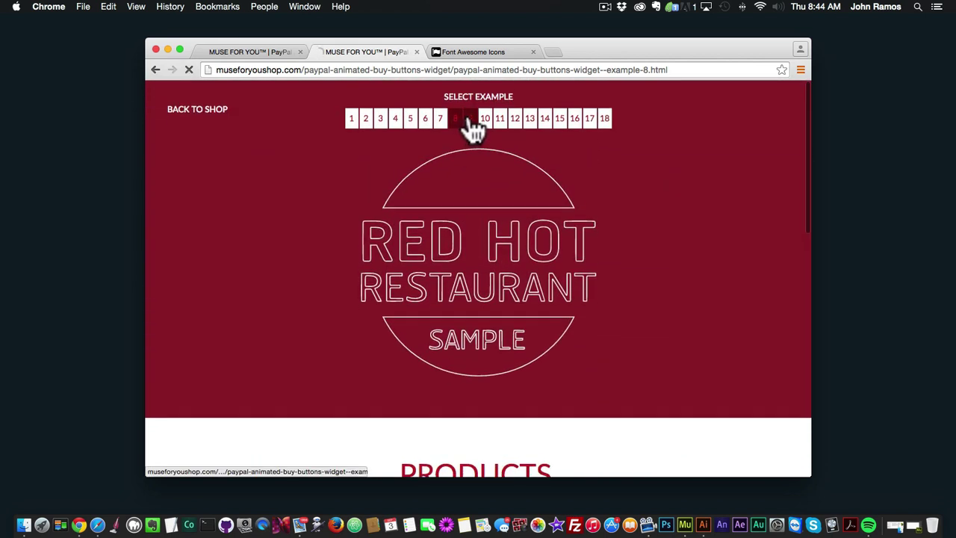
scroll(456, 241, "down", 6)
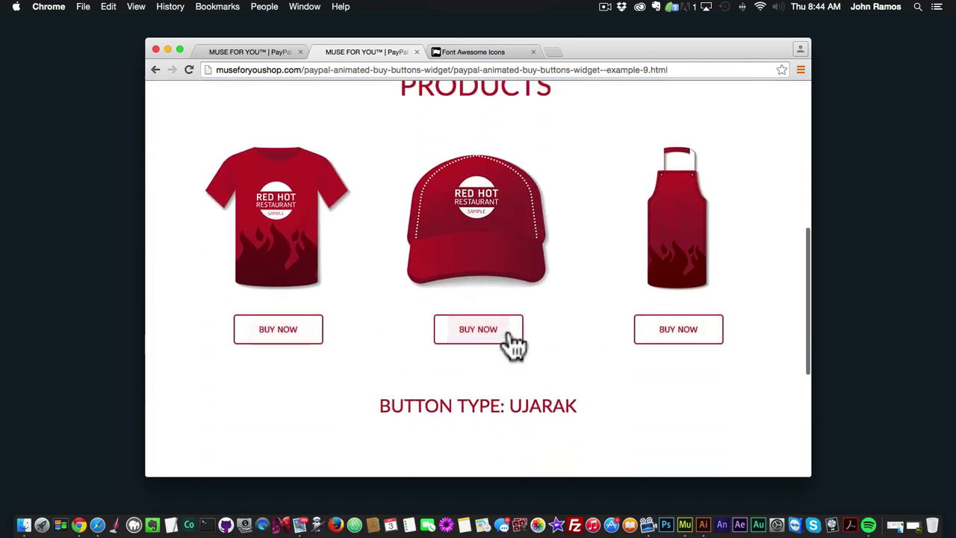
scroll(597, 331, "up", 6)
left_click(455, 118)
scroll(530, 292, "down", 6)
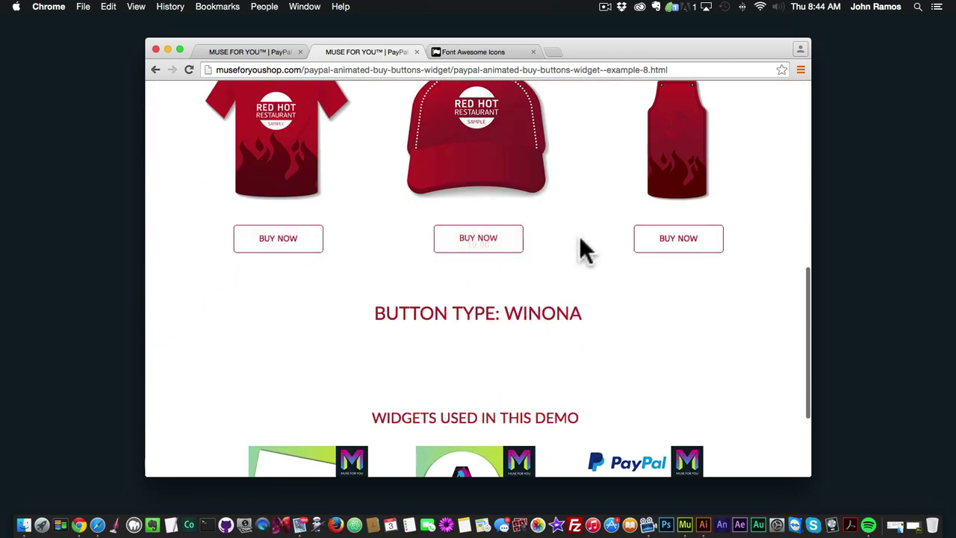
scroll(665, 253, "up", 6)
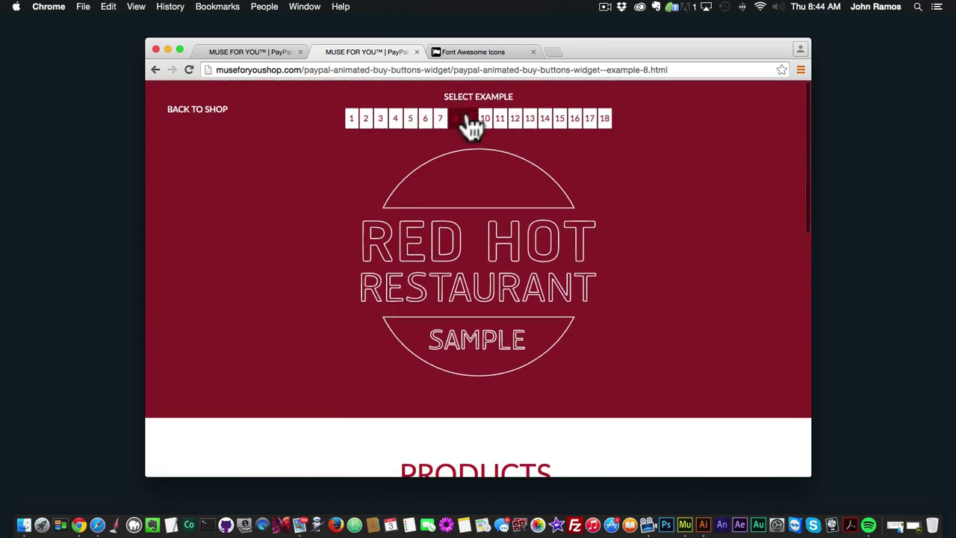
Return to example 9 and review its Ujarak-style BUY NOW buttons again
left_click(469, 118)
scroll(511, 225, "down", 8)
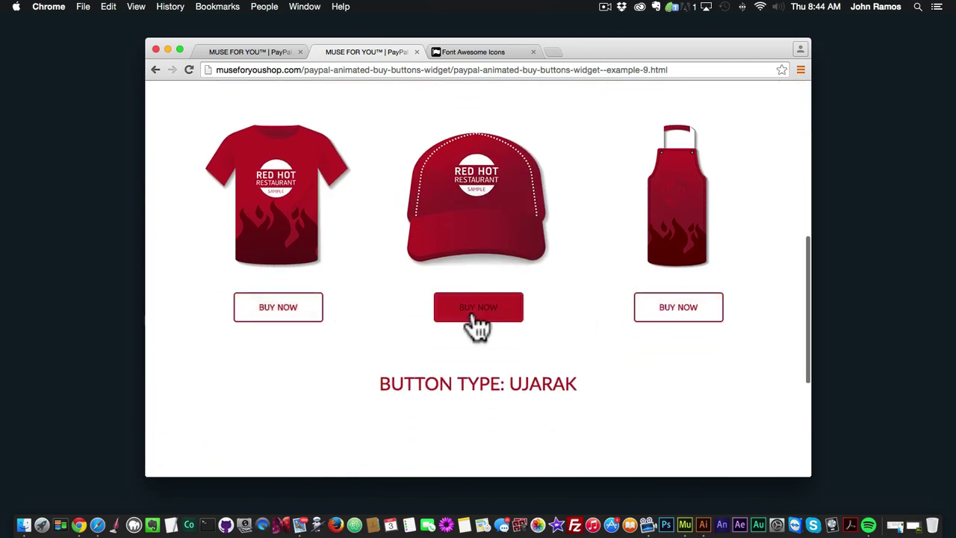
scroll(475, 321, "up", 8)
scroll(473, 309, "down", 1)
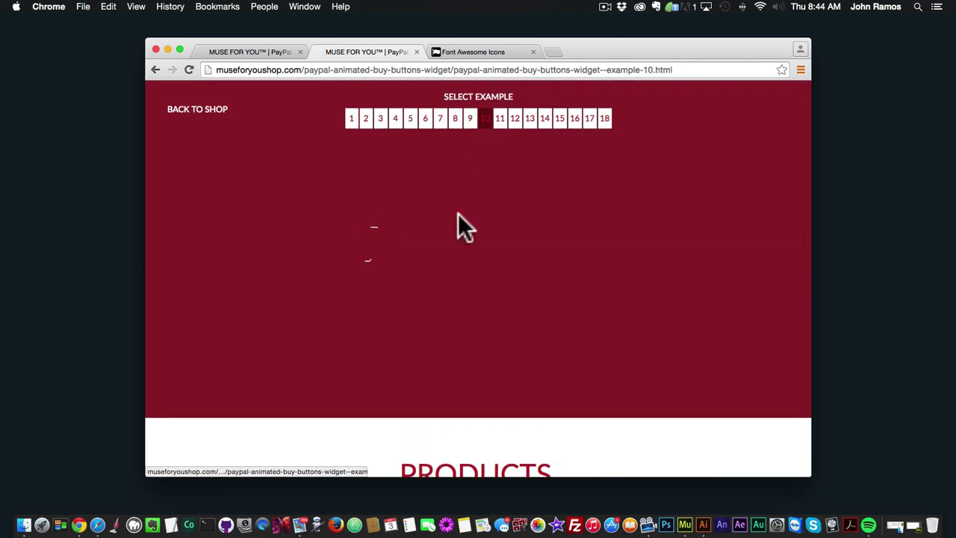
scroll(462, 216, "down", 8)
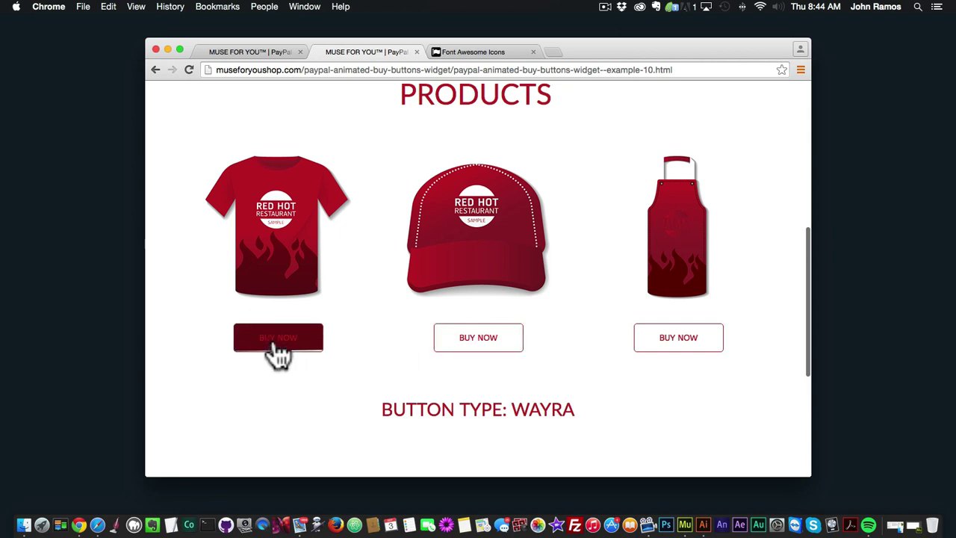
scroll(667, 346, "up", 1)
scroll(667, 346, "up", 10)
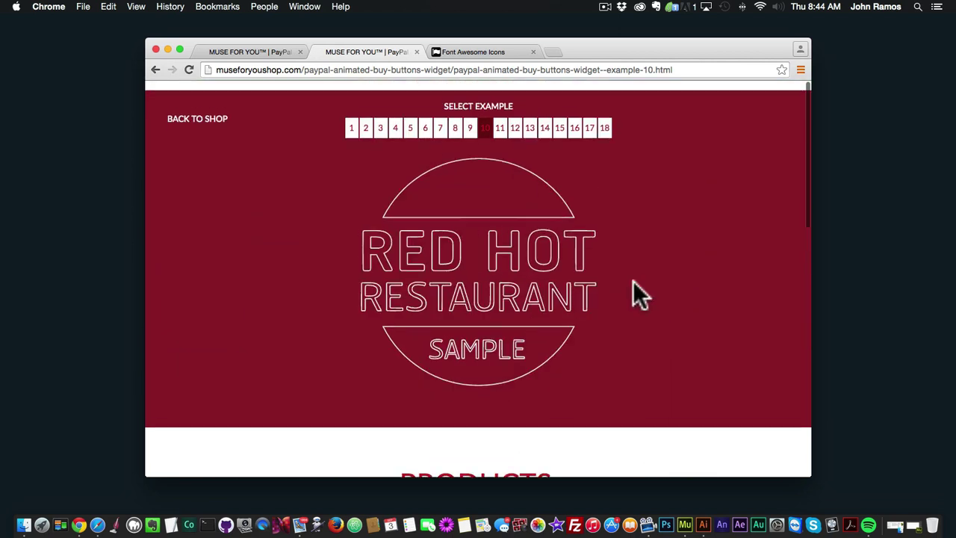
Load example 11 and hover its Tamaya-style BUY NOW buttons
left_click(503, 127)
scroll(510, 246, "down", 4)
scroll(511, 249, "down", 5)
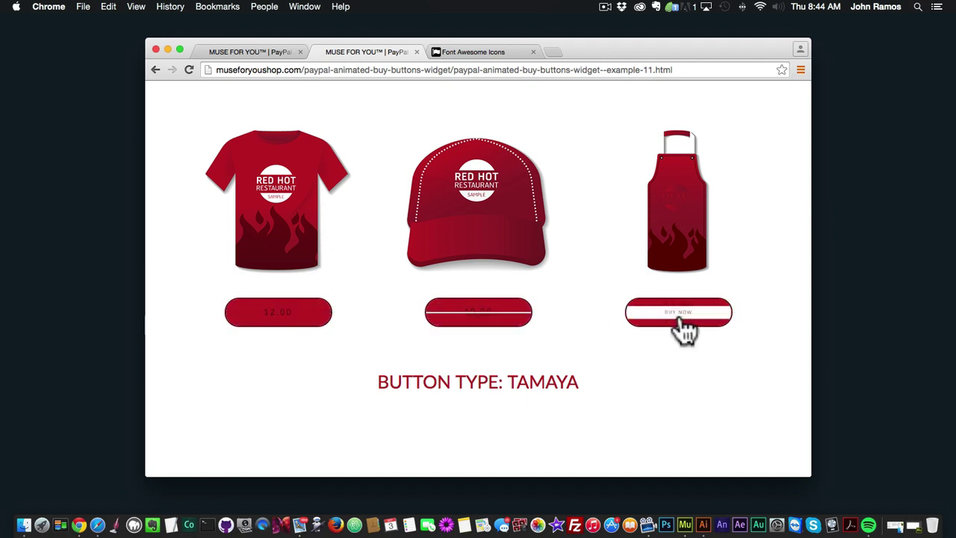
scroll(651, 337, "up", 10)
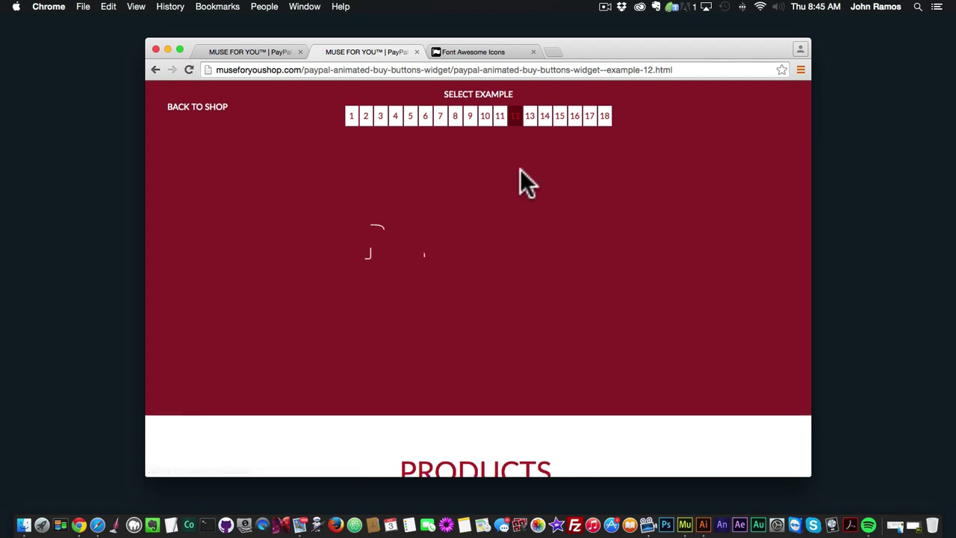
Scroll through example 12's Rayen-style buttons, then example 13's Pipaluk-style BUY NOW buttons
scroll(523, 170, "down", 6)
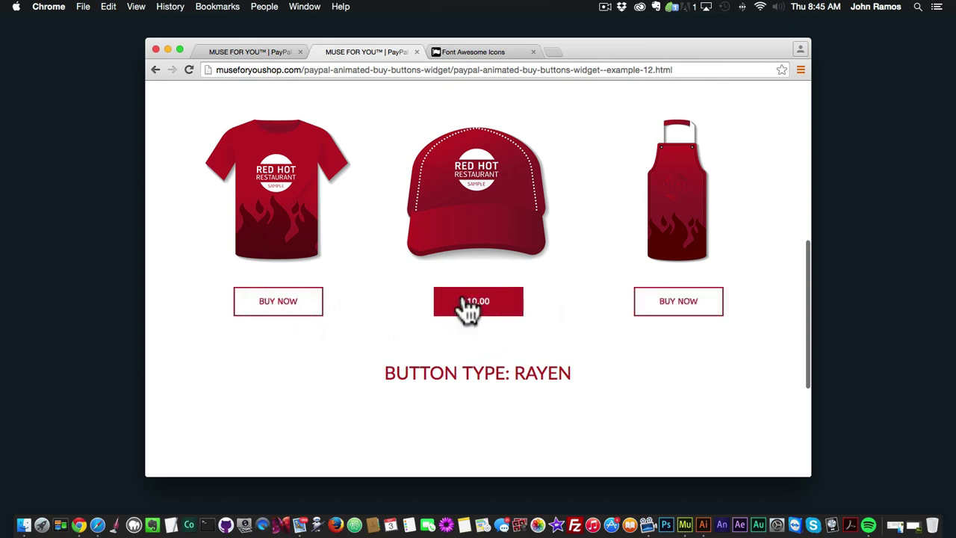
scroll(329, 314, "up", 15)
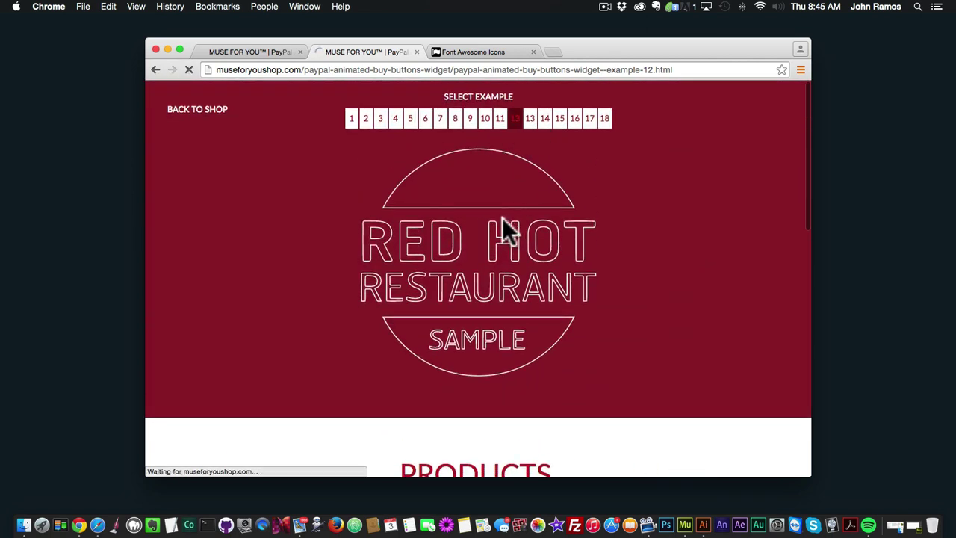
scroll(499, 218, "down", 5)
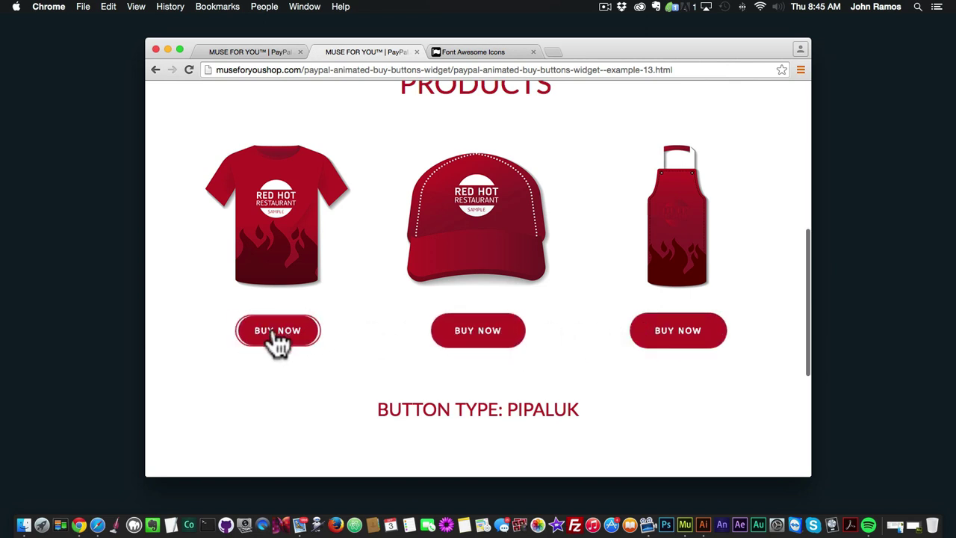
scroll(395, 314, "up", 10)
Load example 14 and preview its BUY NOW buttons
left_click(546, 119)
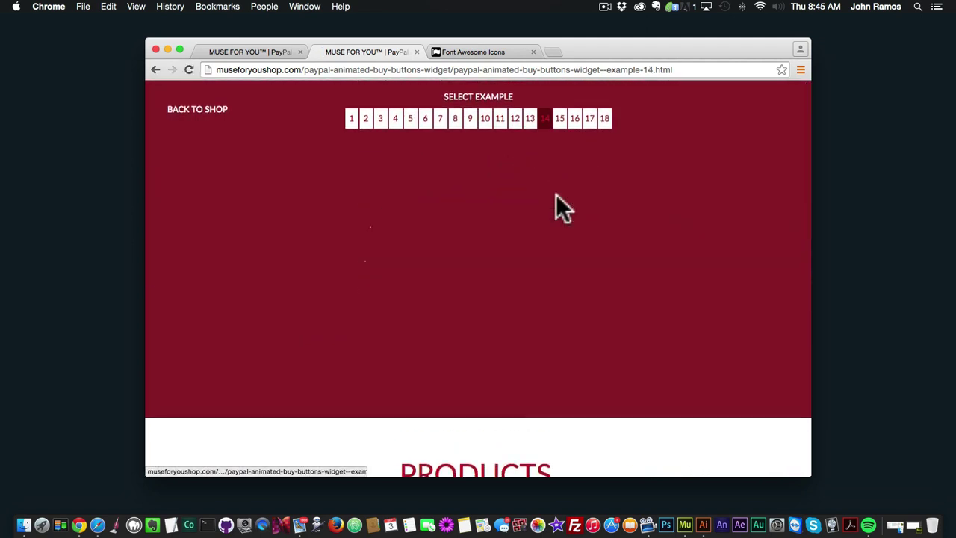
scroll(504, 222, "down", 5)
scroll(503, 222, "down", 4)
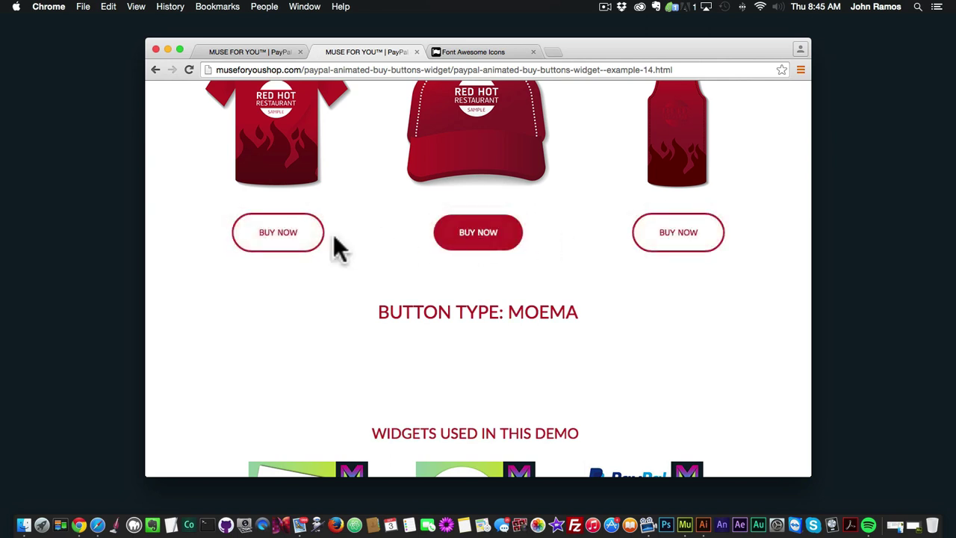
scroll(405, 239, "up", 10)
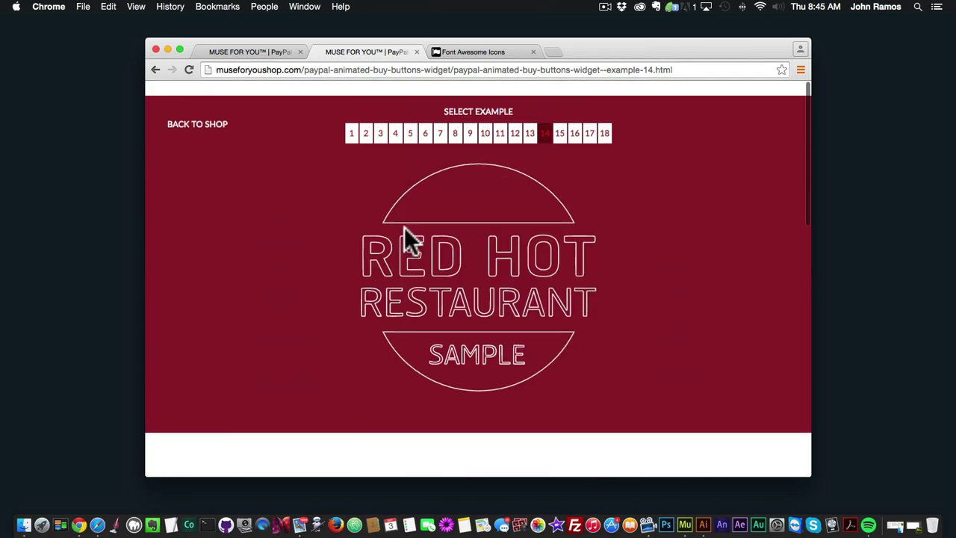
Load example 15 and scroll through its BUY NOW buttons
left_click(560, 120)
scroll(518, 239, "down", 8)
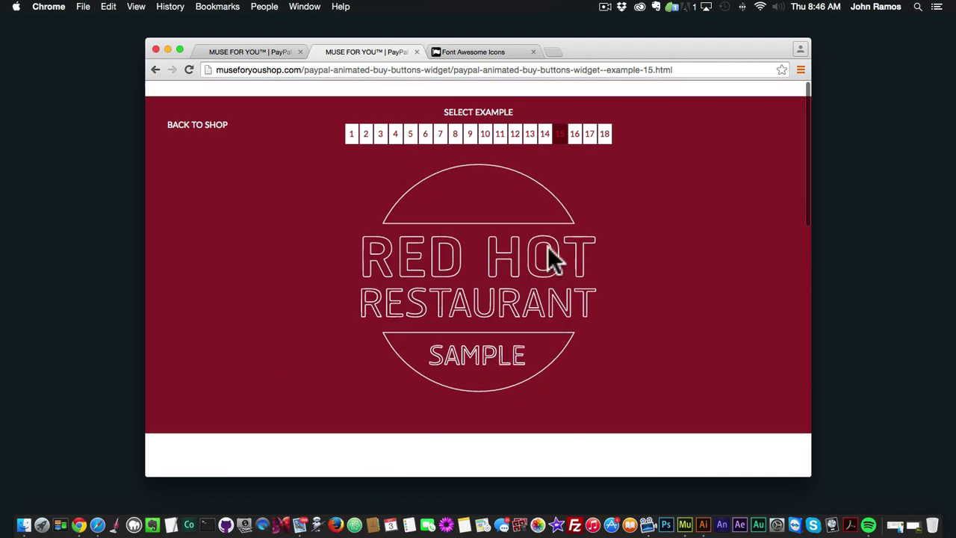
scroll(548, 246, "down", 2)
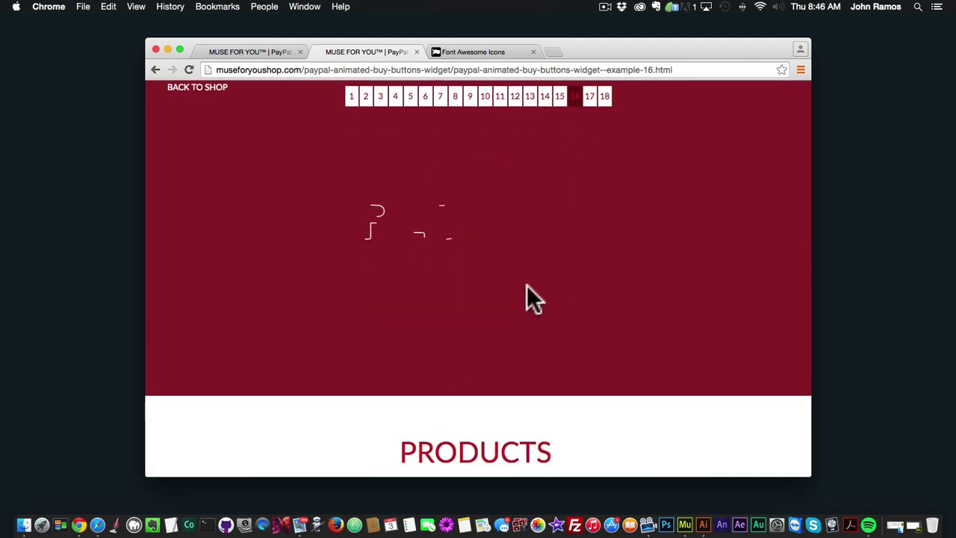
scroll(527, 284, "down", 10)
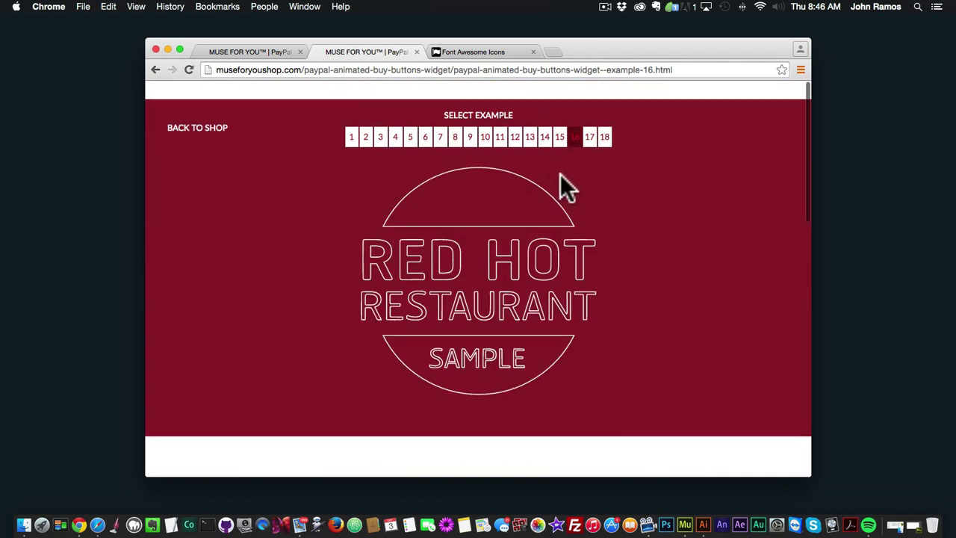
scroll(560, 179, "down", 1)
left_click(565, 126)
scroll(546, 216, "down", 10)
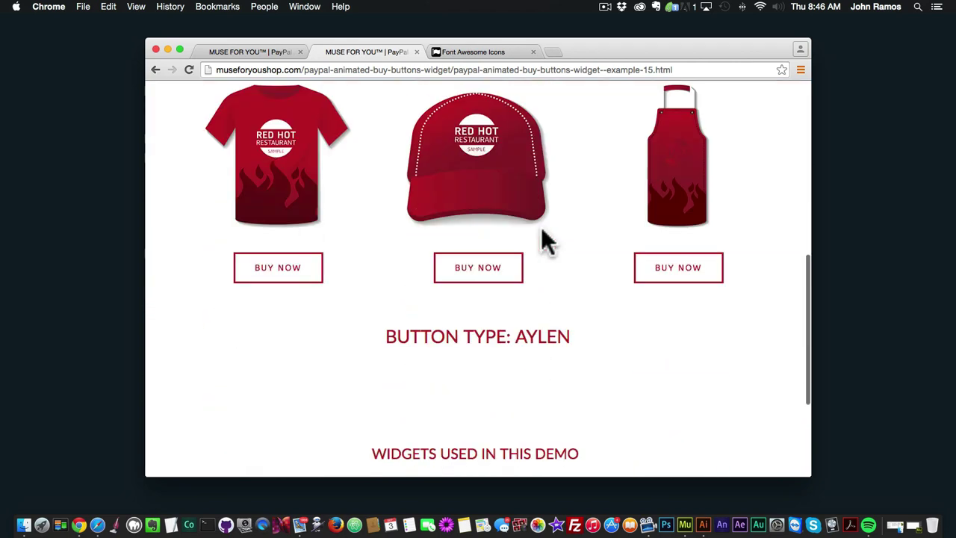
scroll(516, 336, "up", 10)
Load example 16 and hover its Saqui-style buttons to reveal prices like 10.00 and 17.00
left_click(575, 121)
scroll(461, 287, "down", 10)
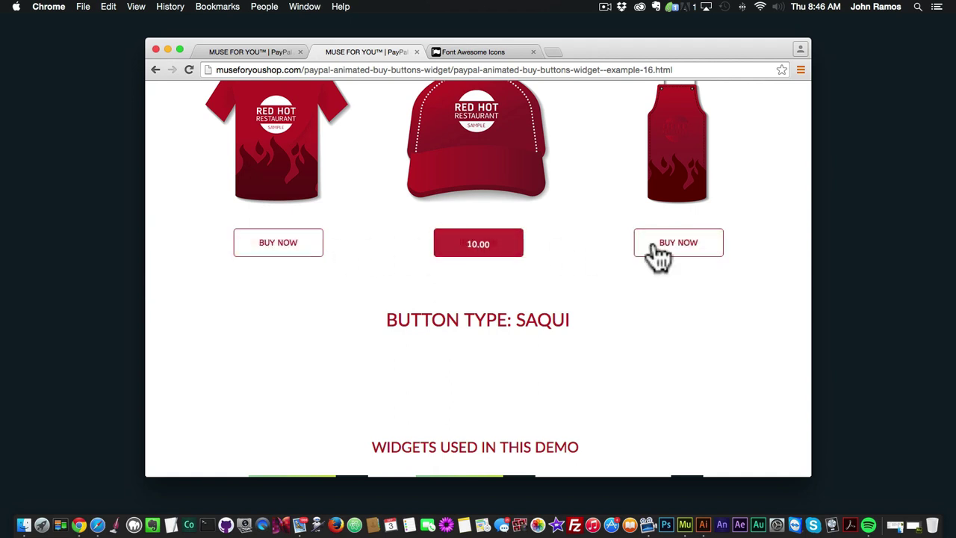
scroll(668, 256, "up", 8)
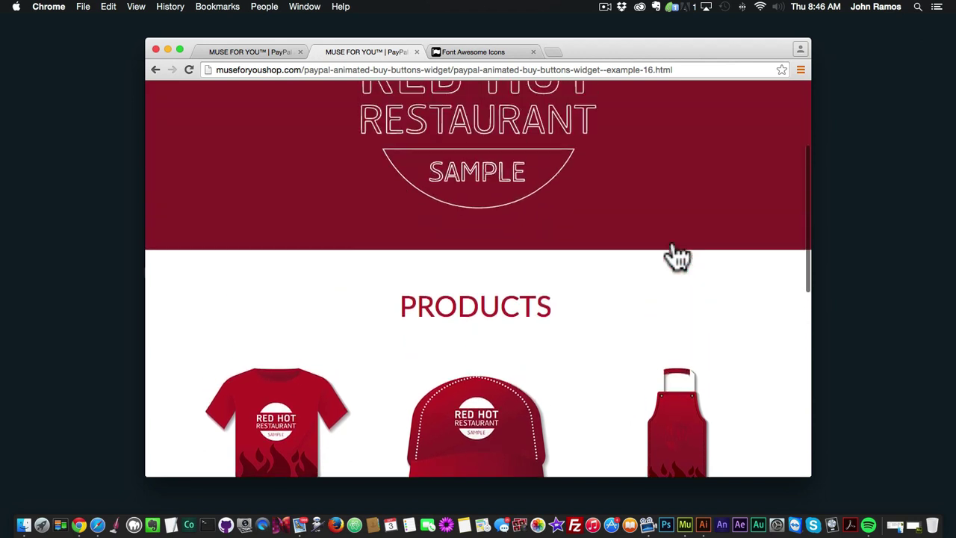
scroll(672, 254, "up", 5)
Open demo example 17 in Chrome and scroll through its buy buttons
left_click(590, 118)
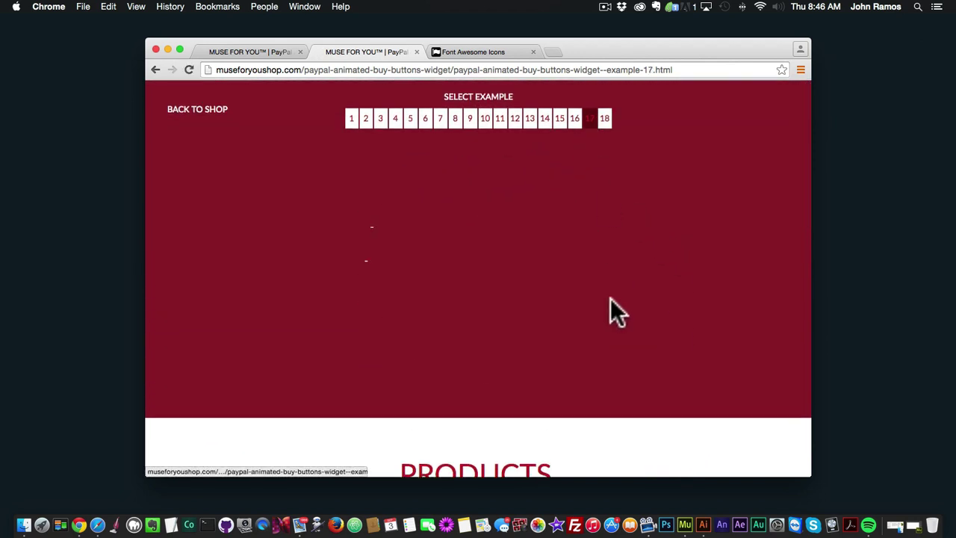
scroll(611, 307, "down", 10)
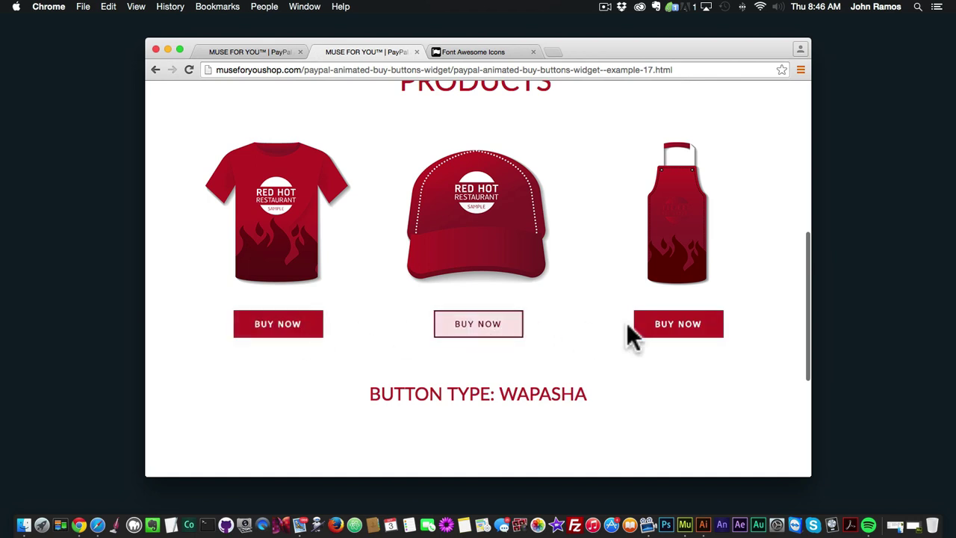
scroll(574, 329, "up", 5)
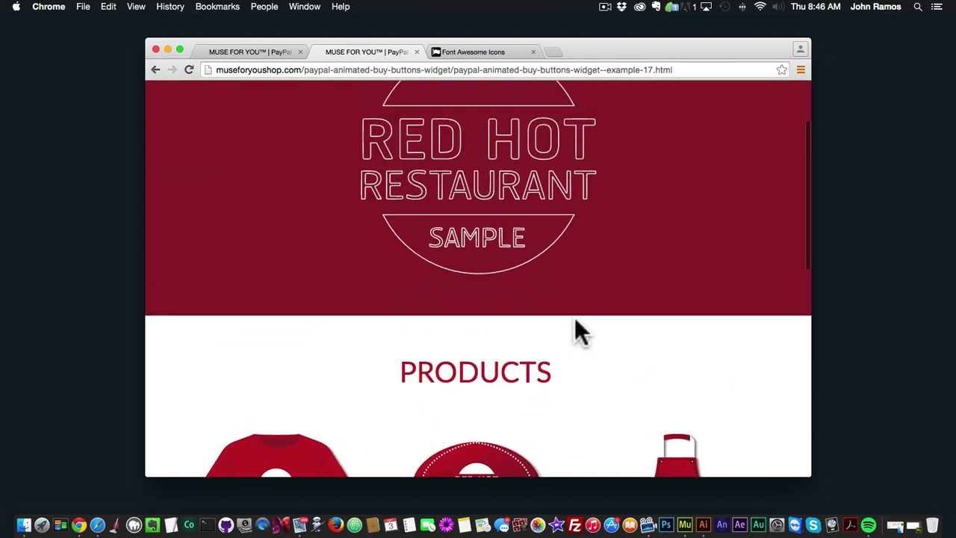
Open example 18 and preview the Nuka-style BUY NOW hover animations for the Red Hot Restaurant products
left_click(604, 118)
scroll(567, 341, "down", 10)
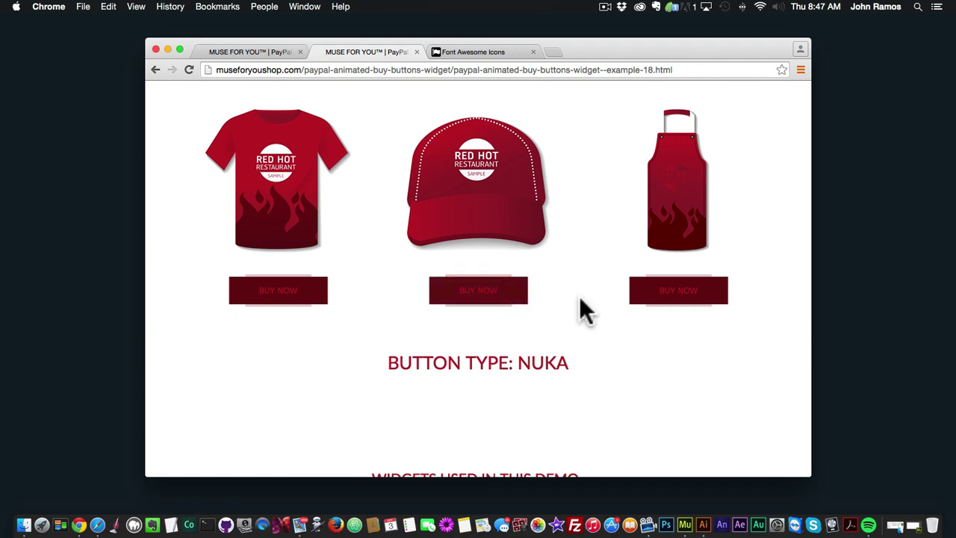
scroll(582, 293, "down", 3)
scroll(583, 293, "up", 3)
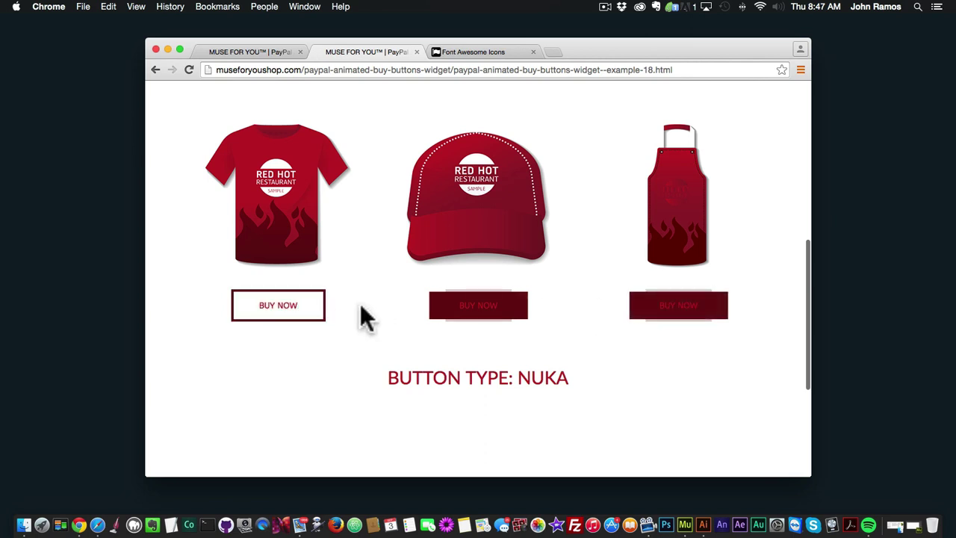
scroll(445, 324, "down", 4)
scroll(523, 322, "up", 3)
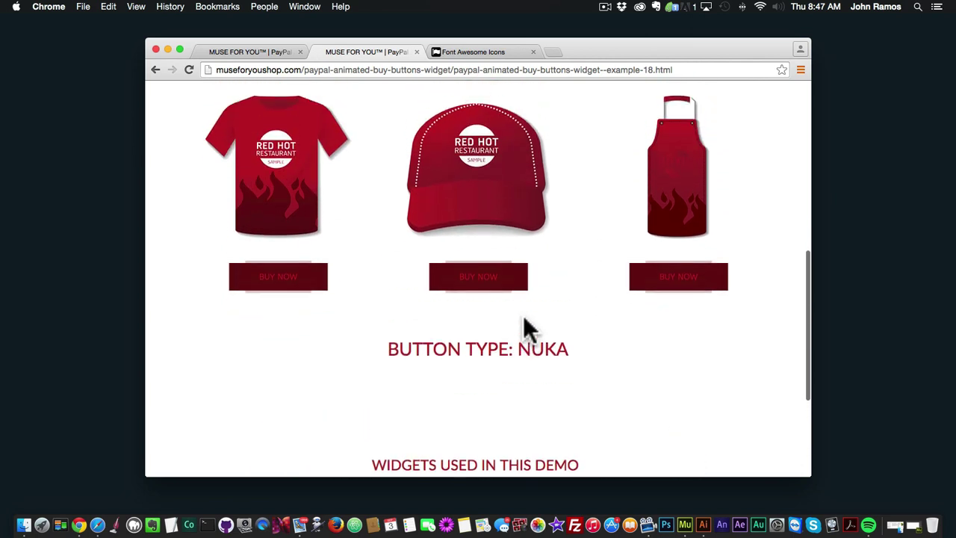
scroll(523, 329, "down", 4)
scroll(526, 330, "up", 6)
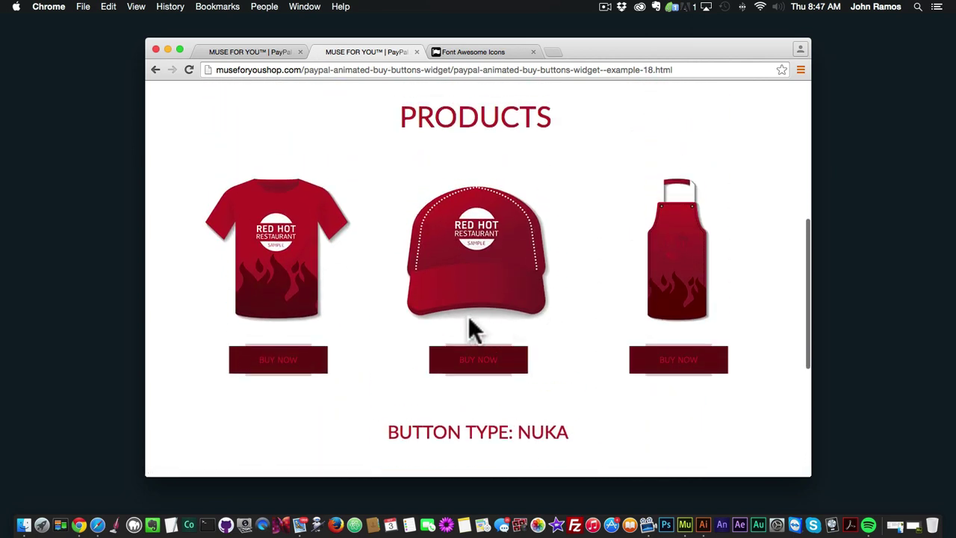
scroll(448, 315, "up", 7)
scroll(429, 311, "down", 5)
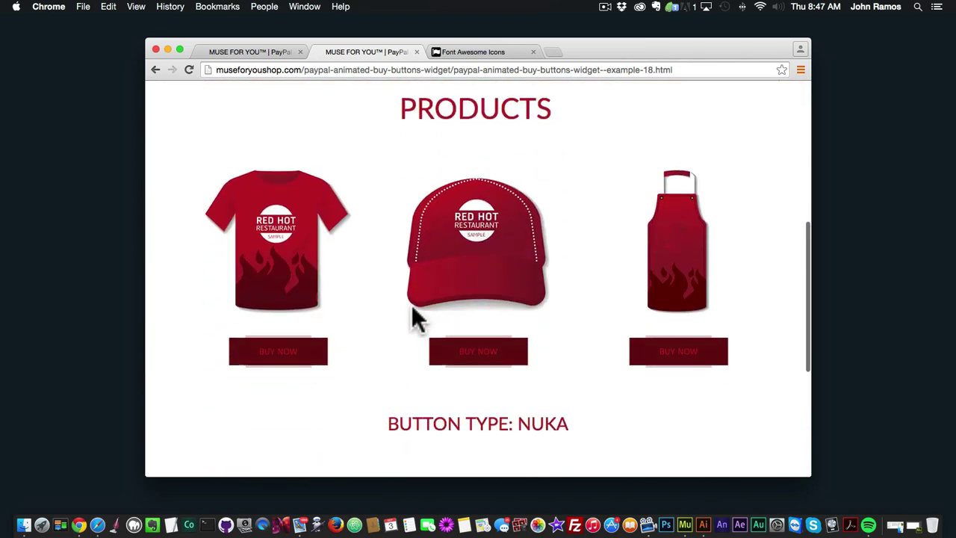
scroll(381, 329, "down", 2)
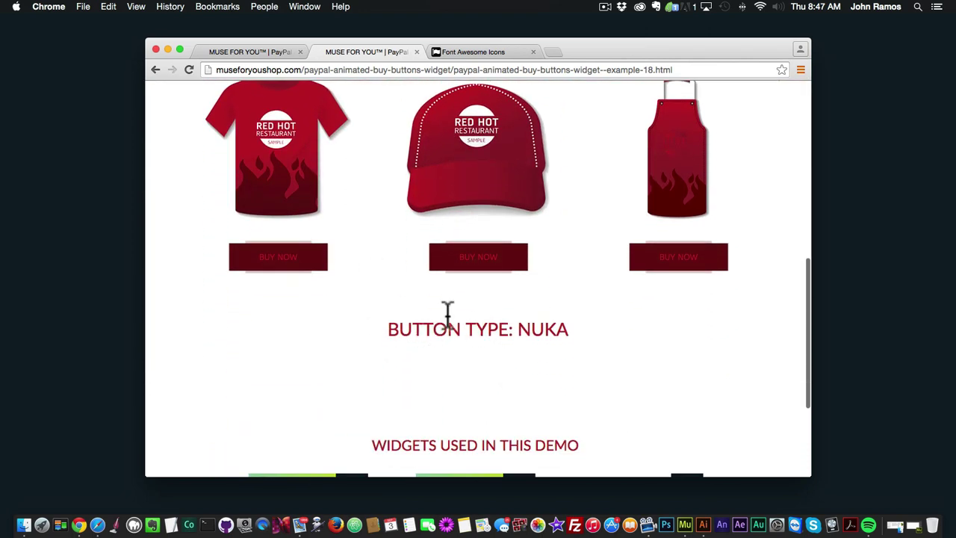
scroll(448, 314, "up", 7)
scroll(396, 295, "up", 2)
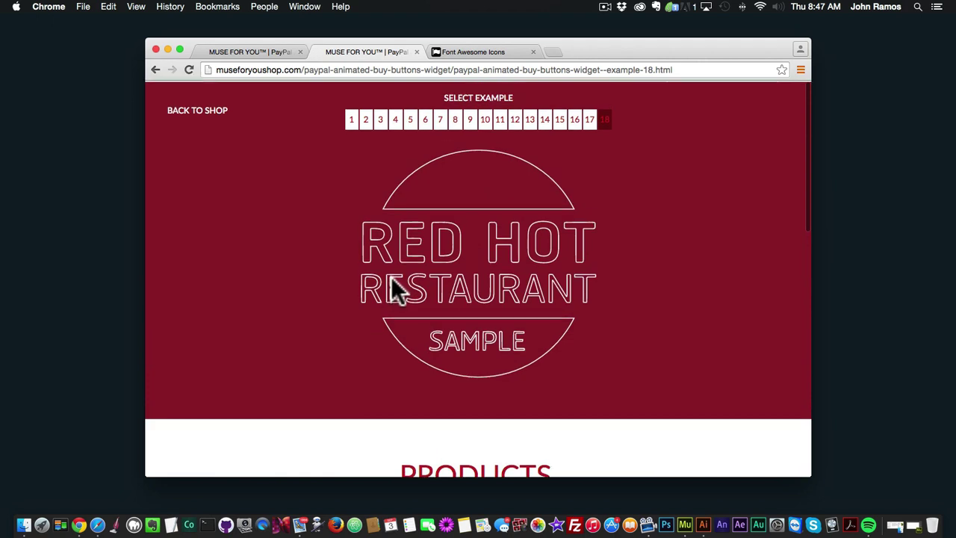
Preview the Itzel buttons in demo example 1, then switch back to Adobe Muse
left_click(351, 119)
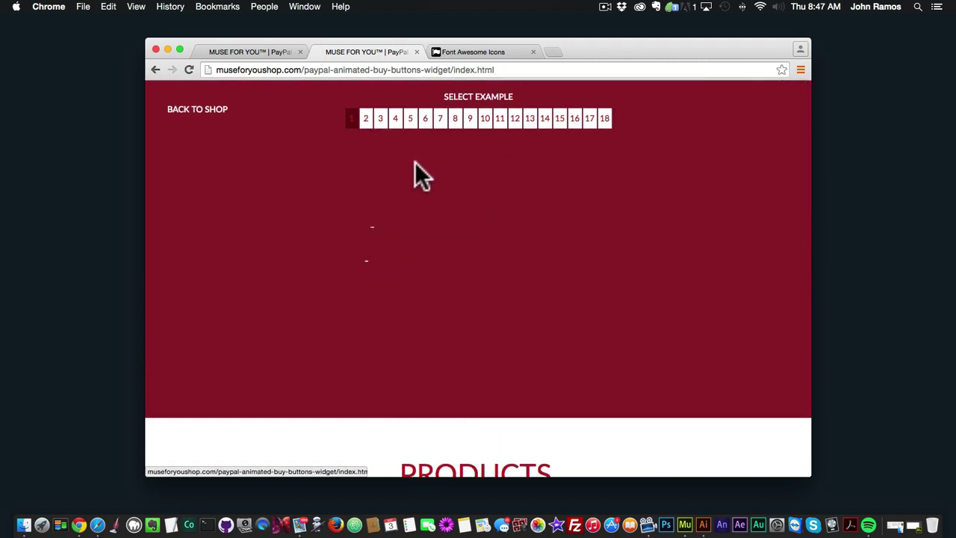
scroll(421, 185, "down", 7)
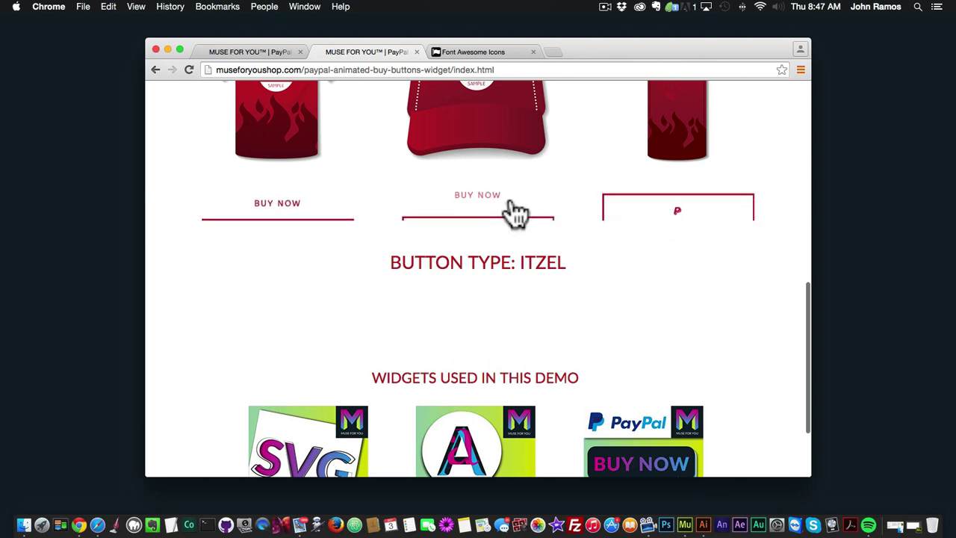
scroll(390, 193, "down", 3)
scroll(391, 200, "up", 15)
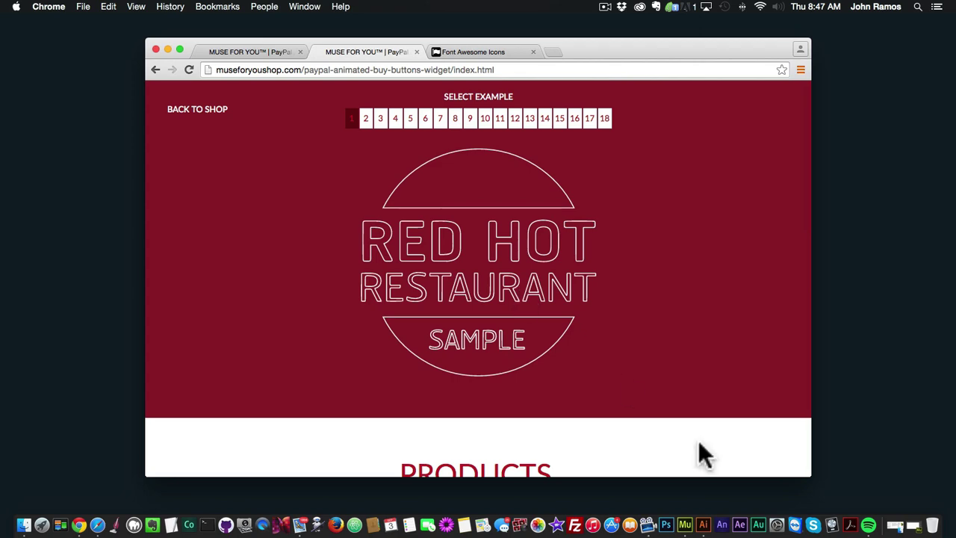
left_click(689, 515)
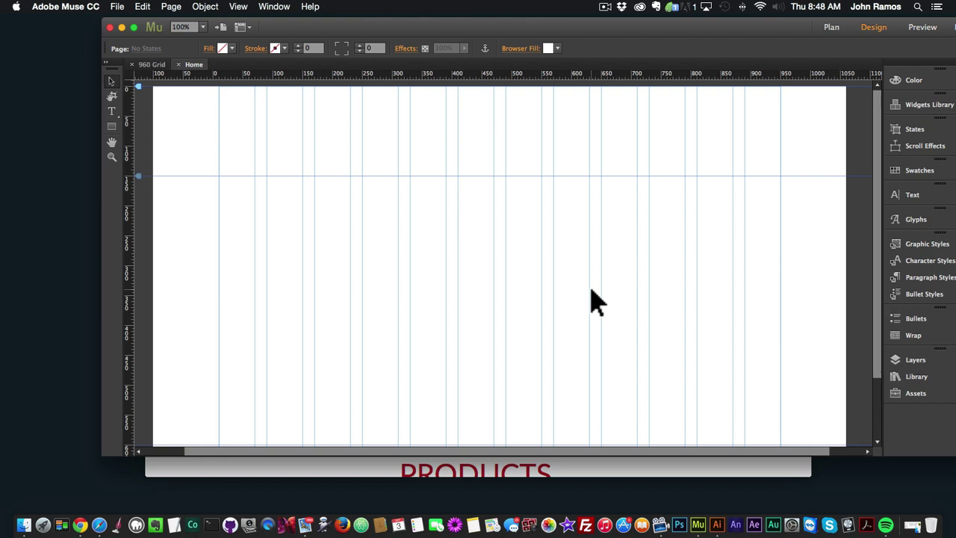
Drag the PayPal Animated Buy Buttons widget from the Library onto the Home page
left_click_drag(737, 25, 668, 25)
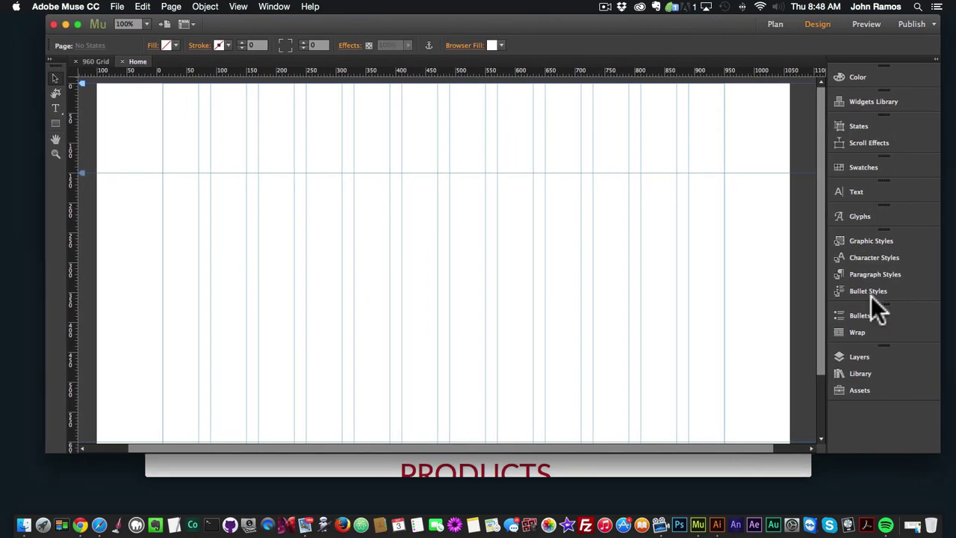
left_click(854, 373)
scroll(736, 307, "down", 15)
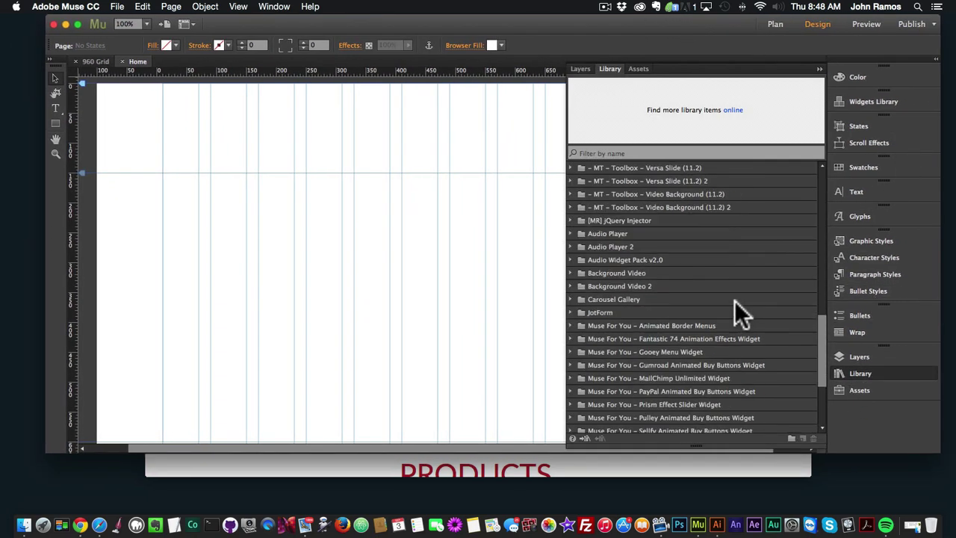
left_click(656, 259)
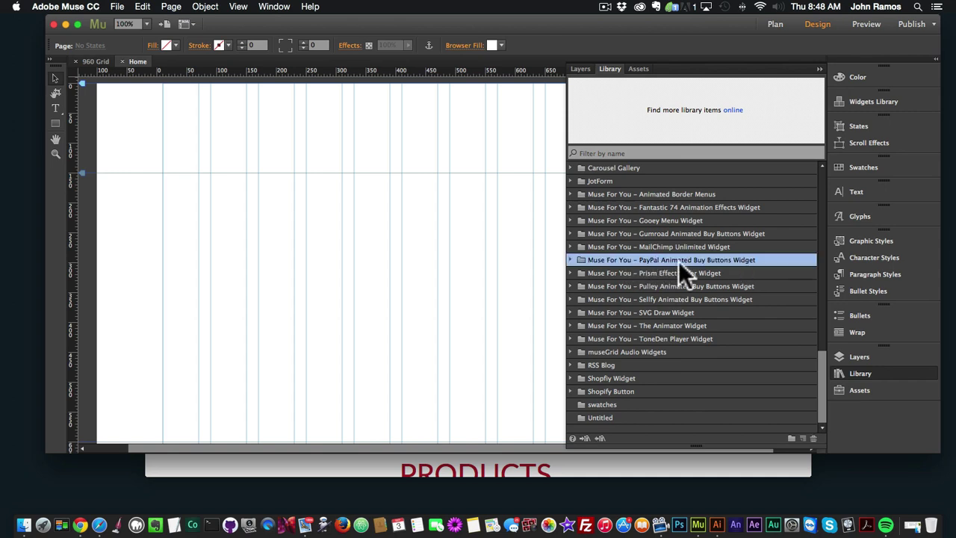
left_click(570, 260)
left_click(668, 273)
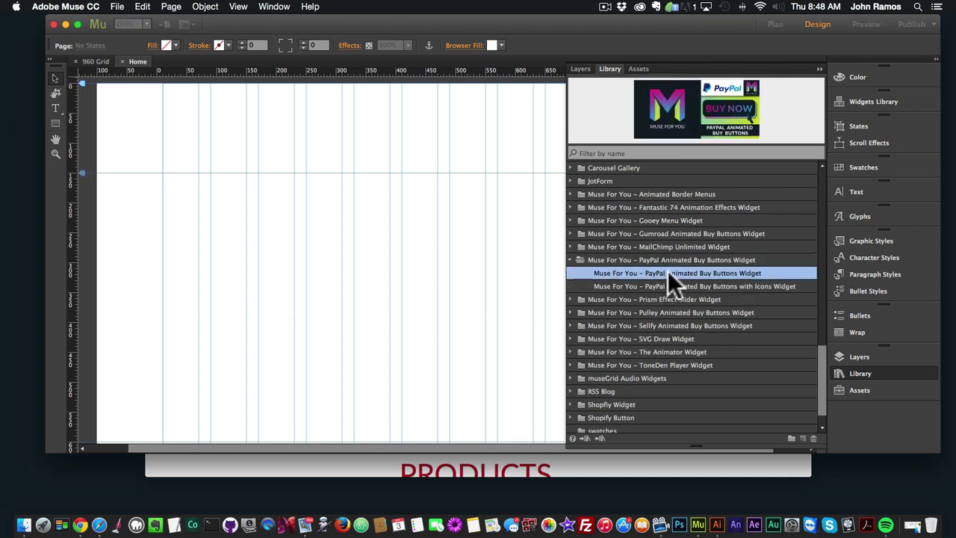
left_click_drag(706, 274, 231, 228)
Close the Library and reopen the placed Winona 1 BUY NOW widget's settings
left_click(273, 243)
left_click(860, 374)
left_click(316, 247)
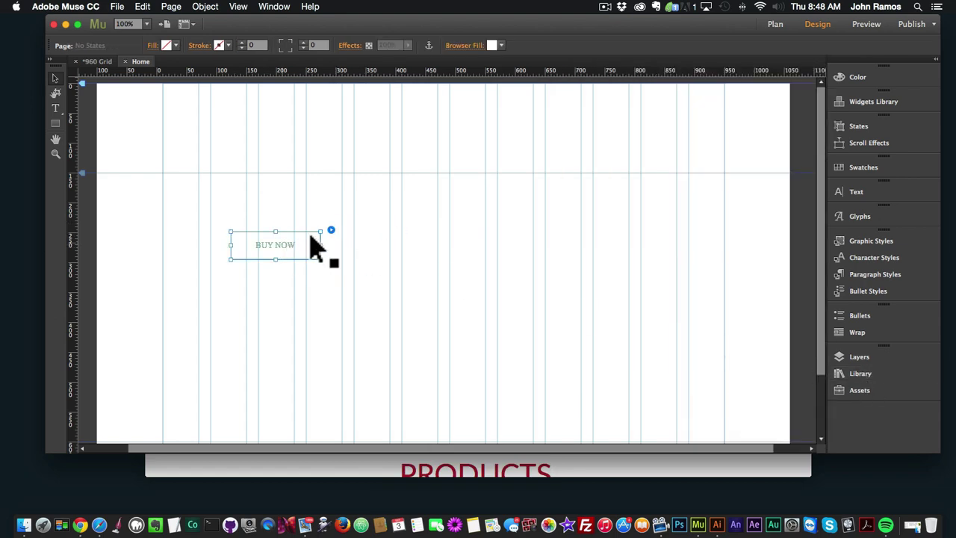
left_click(330, 228)
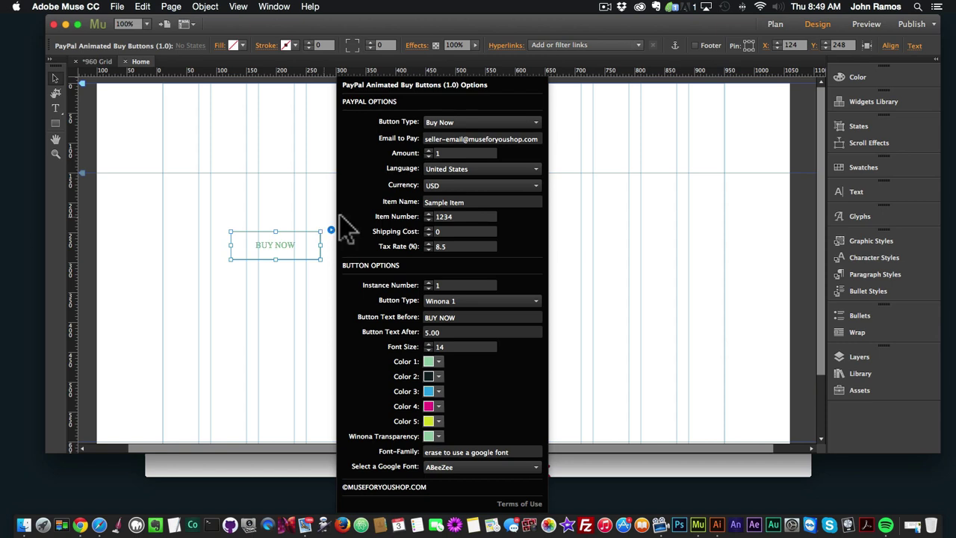
Move the BUY NOW button onto the guide and set its Button Type to Nuka 1
left_click(280, 243)
left_click_drag(281, 245, 256, 194)
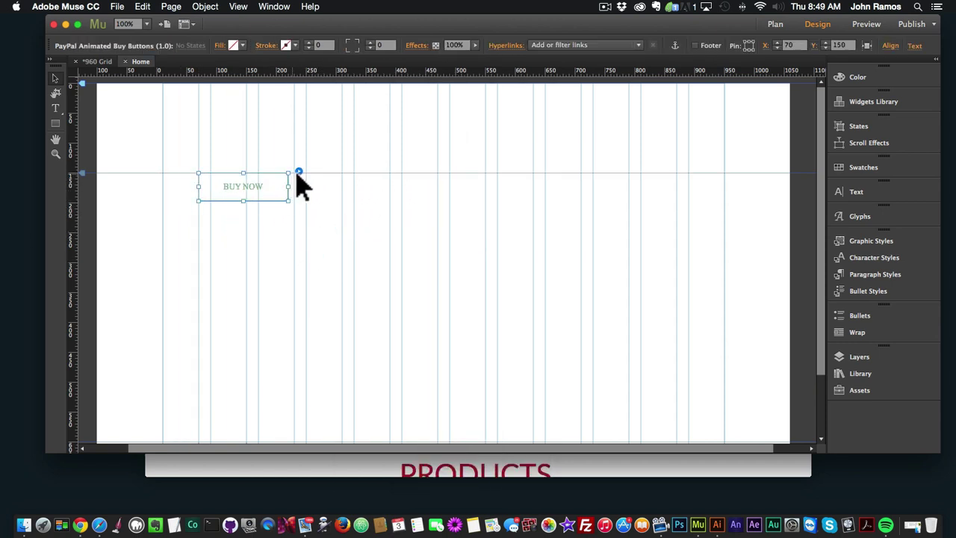
left_click(300, 172)
left_click(421, 301)
scroll(420, 308, "down", 3)
scroll(426, 357, "up", 3)
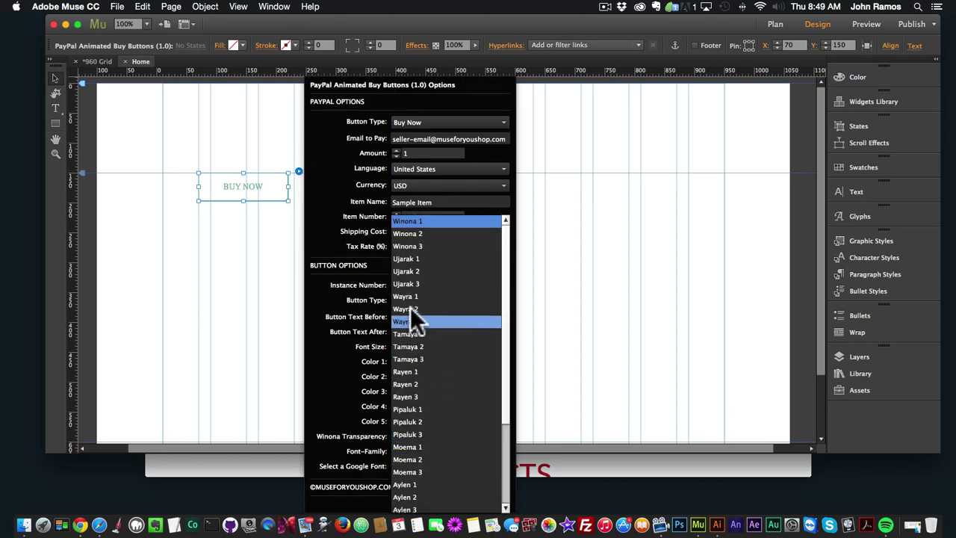
scroll(424, 356, "down", 3)
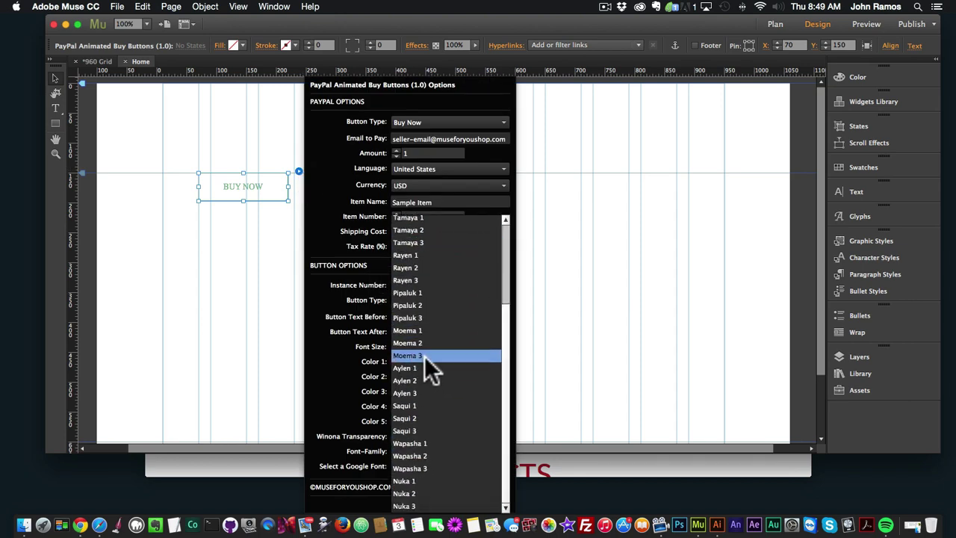
left_click(413, 494)
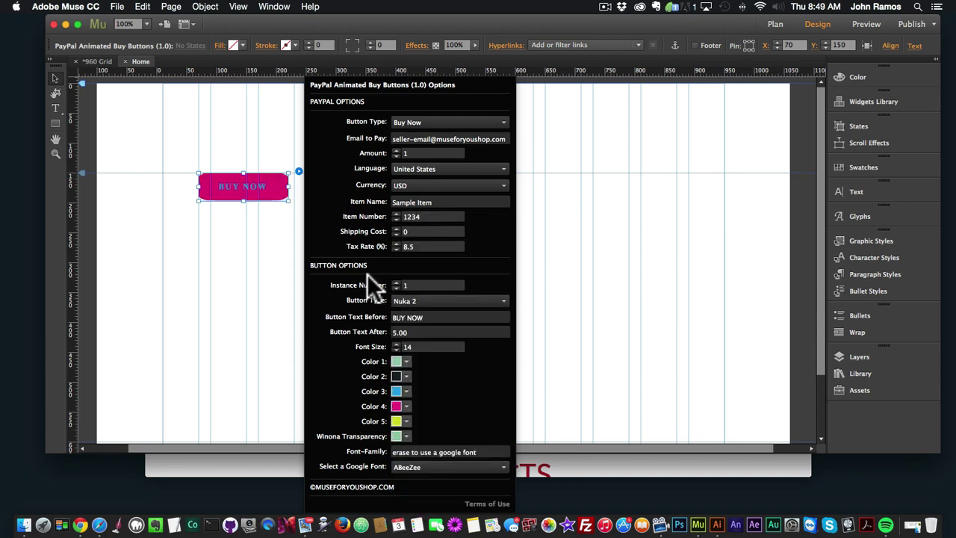
left_click(420, 302)
left_click(422, 480)
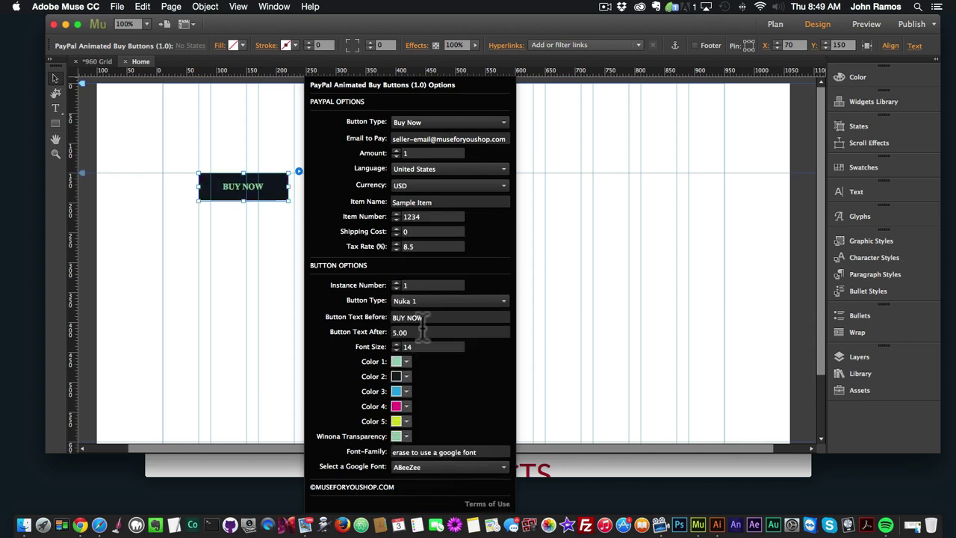
Clear the Font-Family field for the default font and set Font Size to 32
left_click_drag(482, 452, 349, 447)
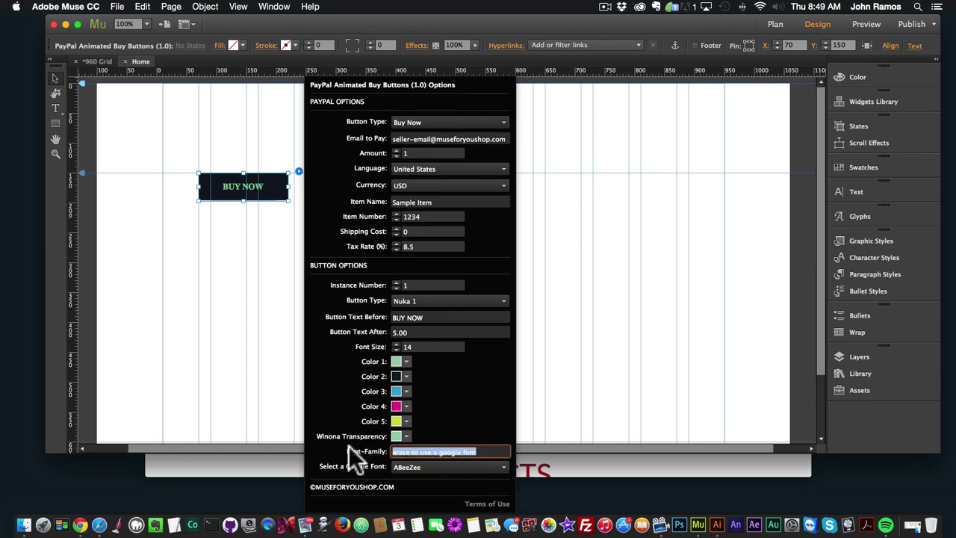
key("BackSpace")
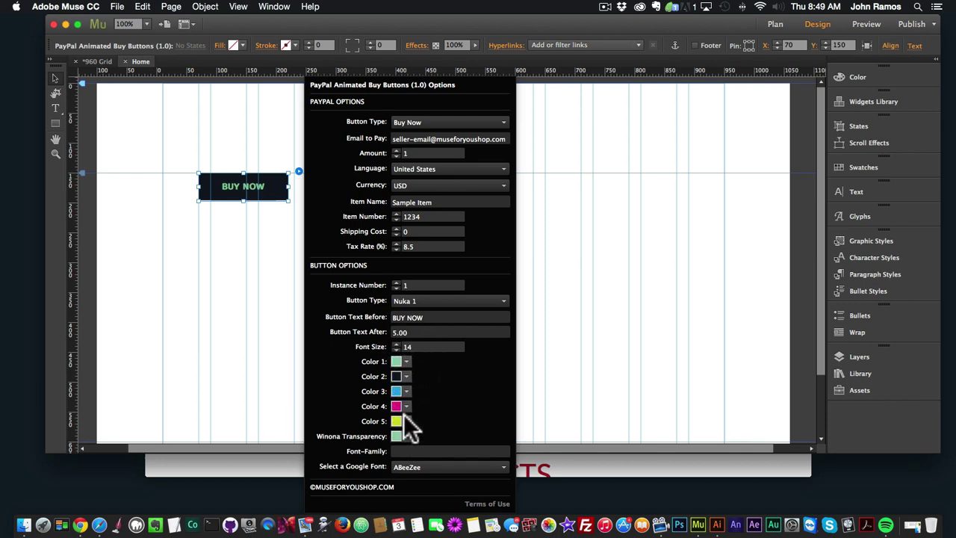
left_click(432, 346)
left_click_drag(431, 345, 379, 341)
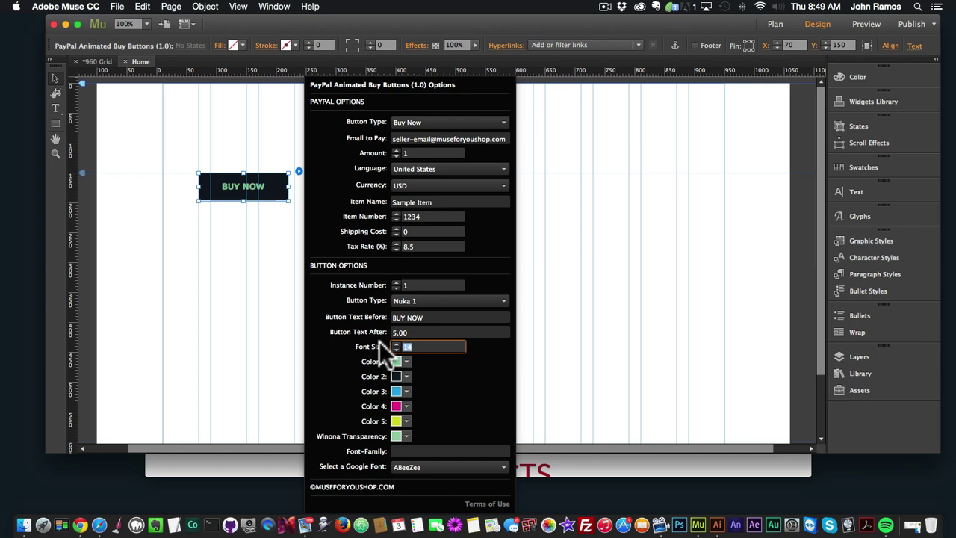
type("33")
key("BackSpace")
type("2")
key("Return")
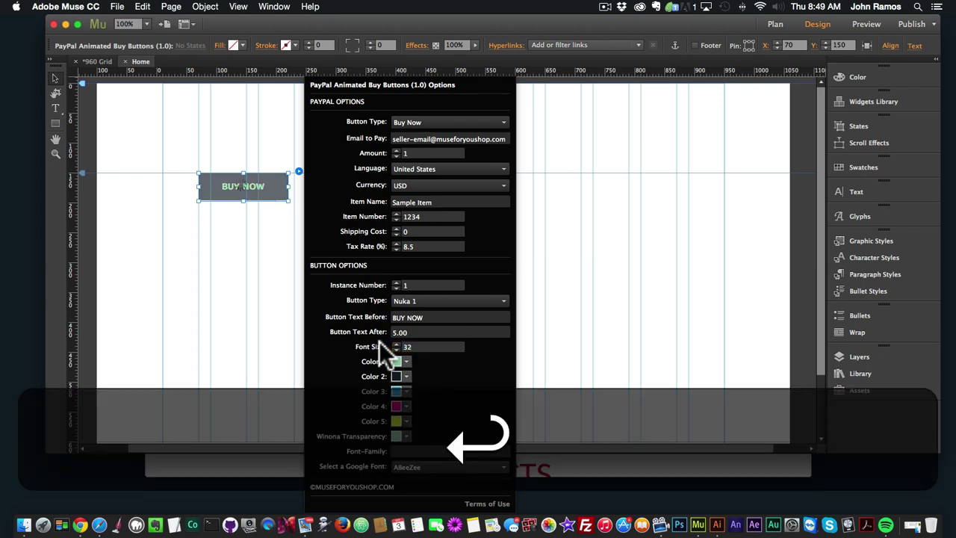
left_click(286, 226)
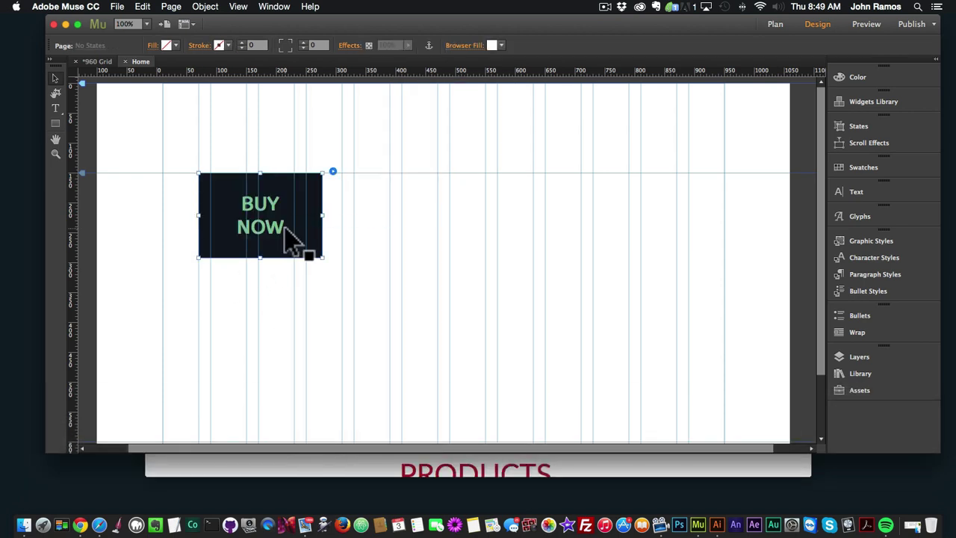
Widen the Nuka 1 BUY NOW button so its size-32 text fits on one line
left_click_drag(322, 215, 402, 216)
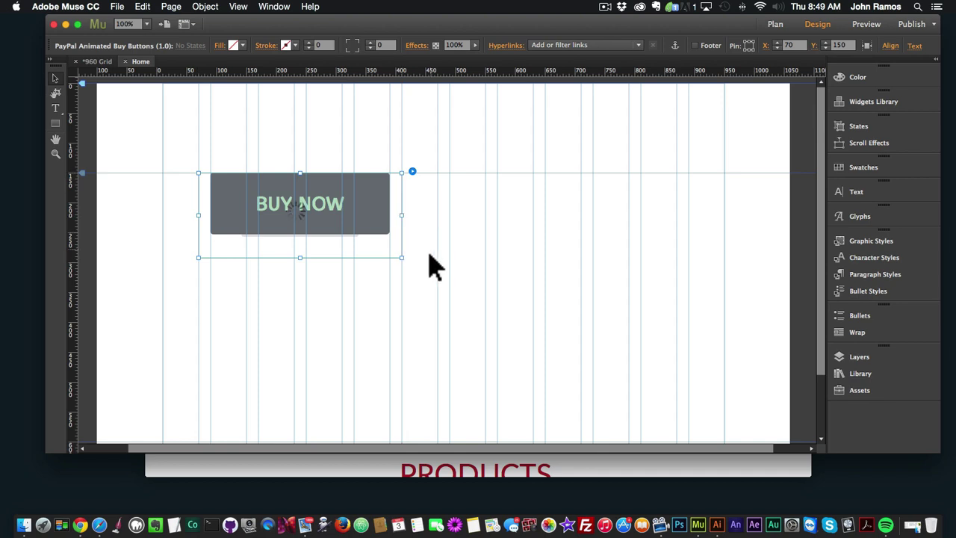
left_click(413, 171)
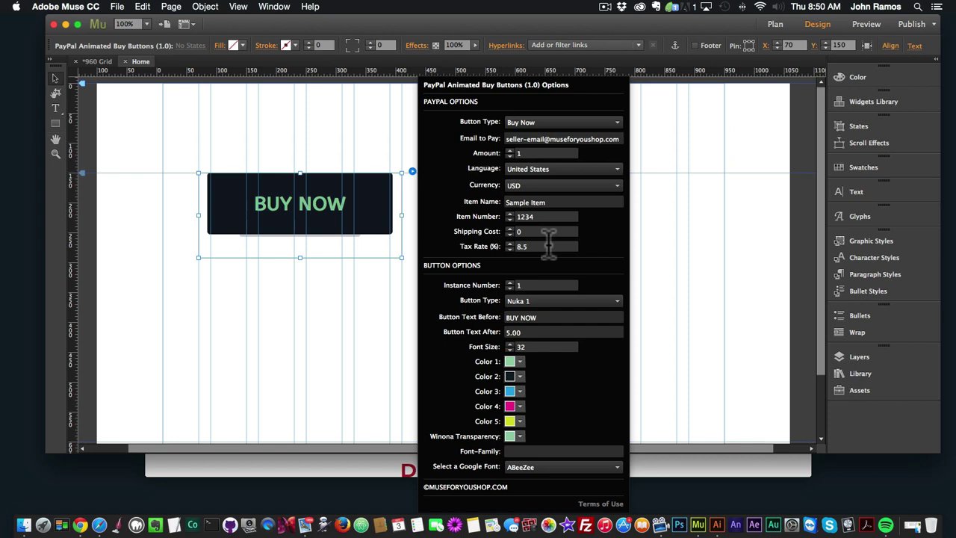
Keep the widget's language as United States and currency as USD
left_click(531, 167)
left_click(531, 167)
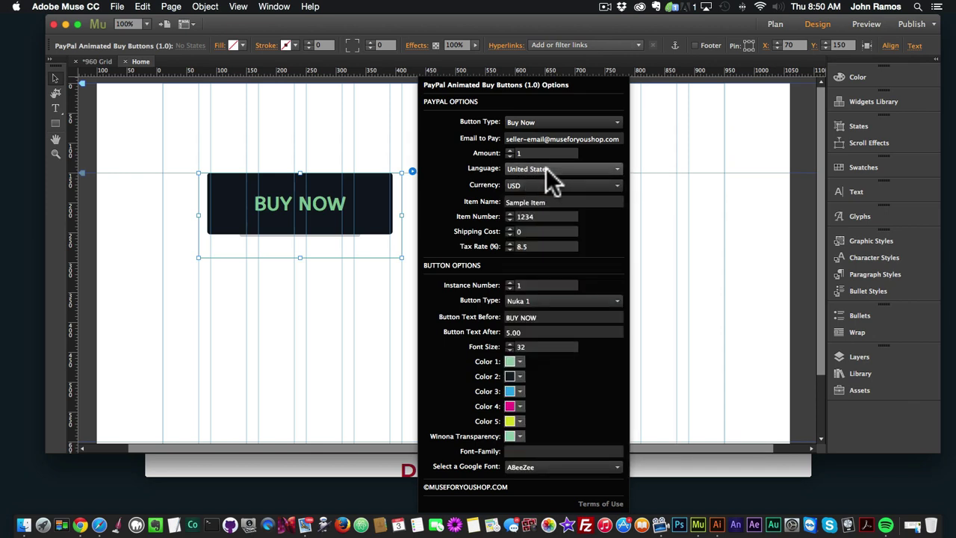
left_click(546, 167)
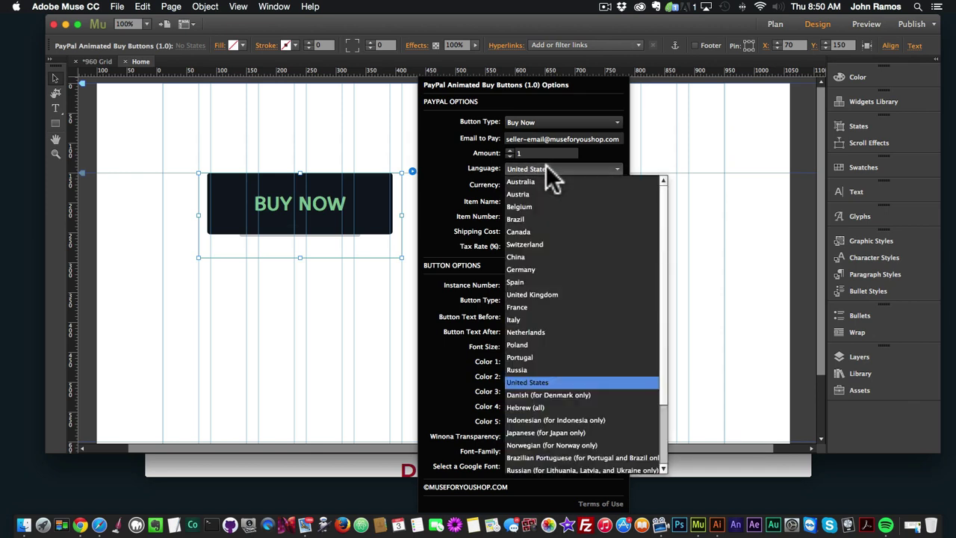
left_click(546, 167)
left_click(530, 184)
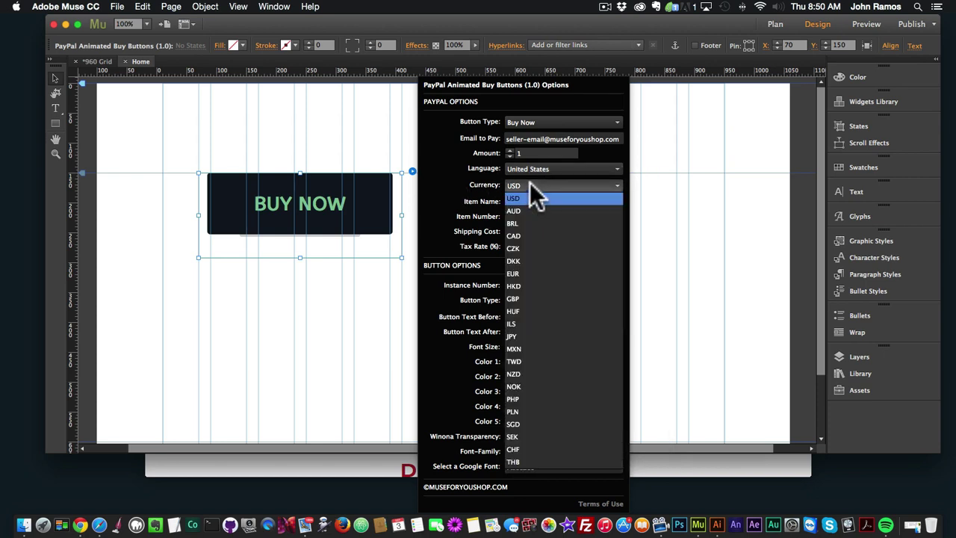
left_click(530, 185)
left_click(531, 186)
left_click(472, 186)
Leave the Item Name as Sample Item and move the button right to X 350
left_click(552, 202)
left_click(567, 202)
left_click_drag(567, 202, 500, 198)
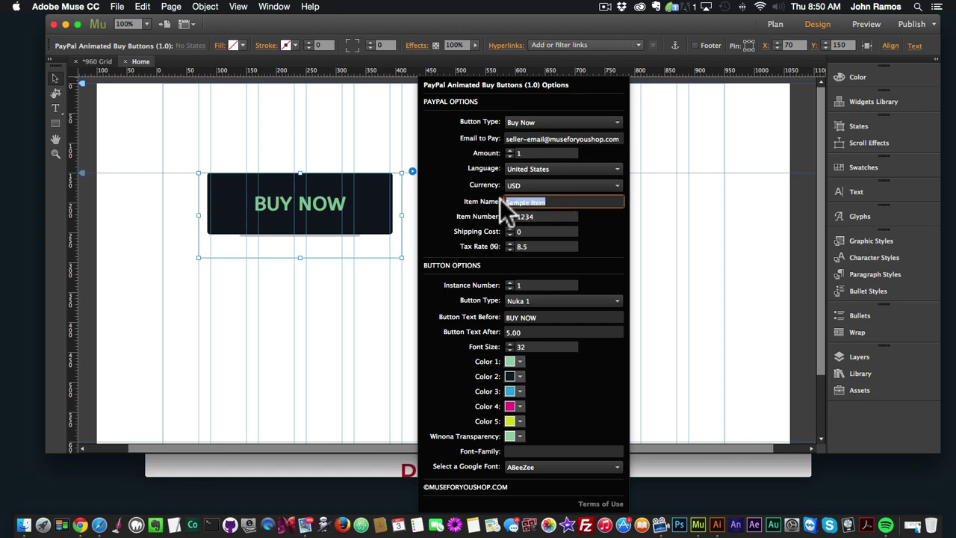
left_click(541, 200)
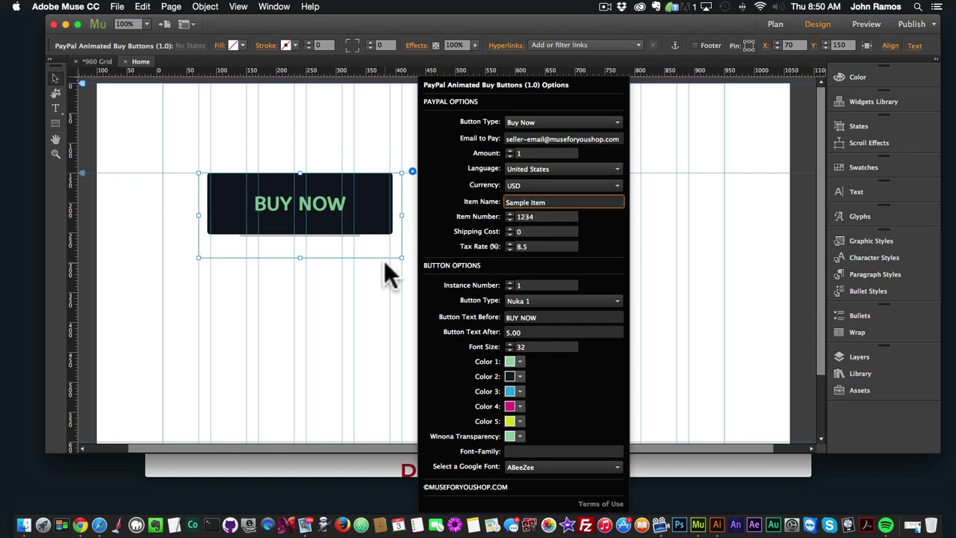
left_click(391, 213)
left_click_drag(391, 214, 475, 210)
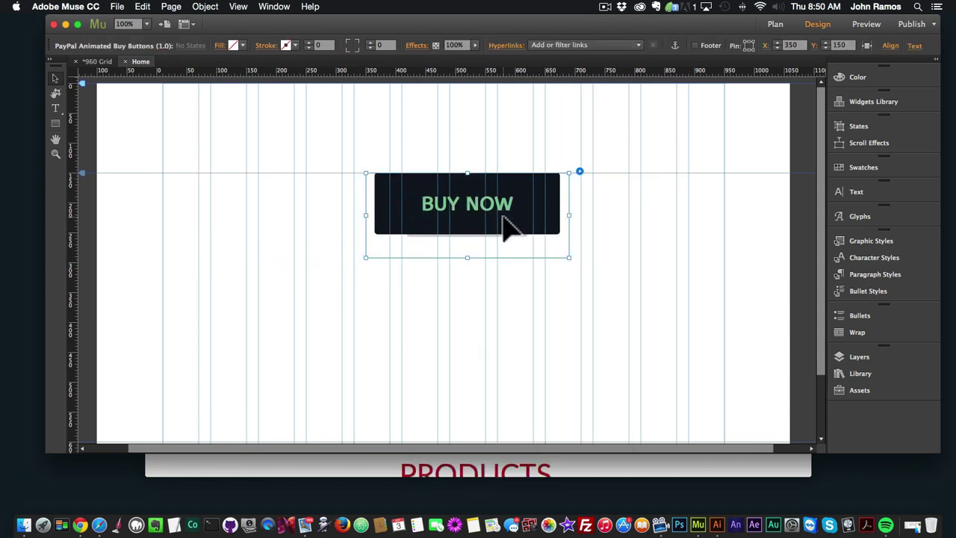
Preview the centred BUY NOW button in Chrome, then reselect the widget in Muse
key("shift+super+e")
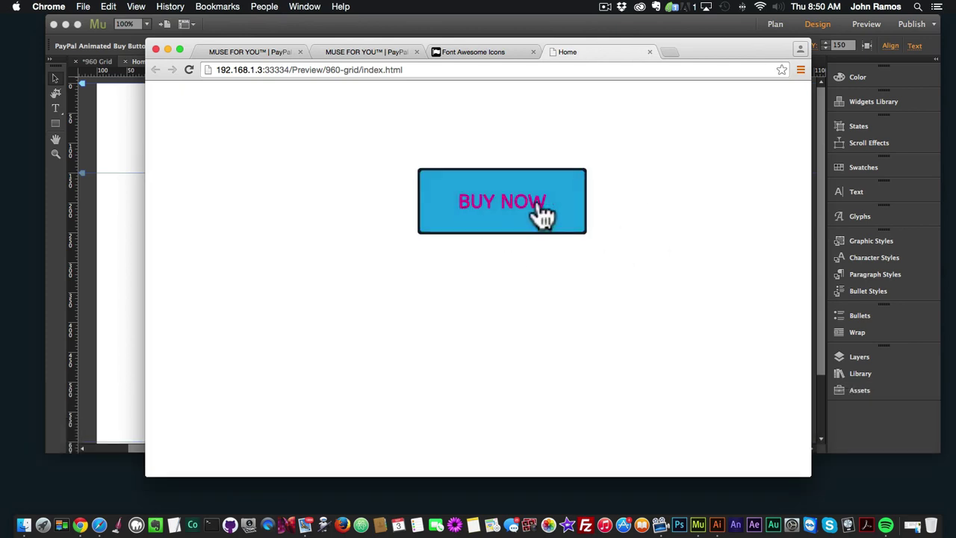
left_click(427, 224)
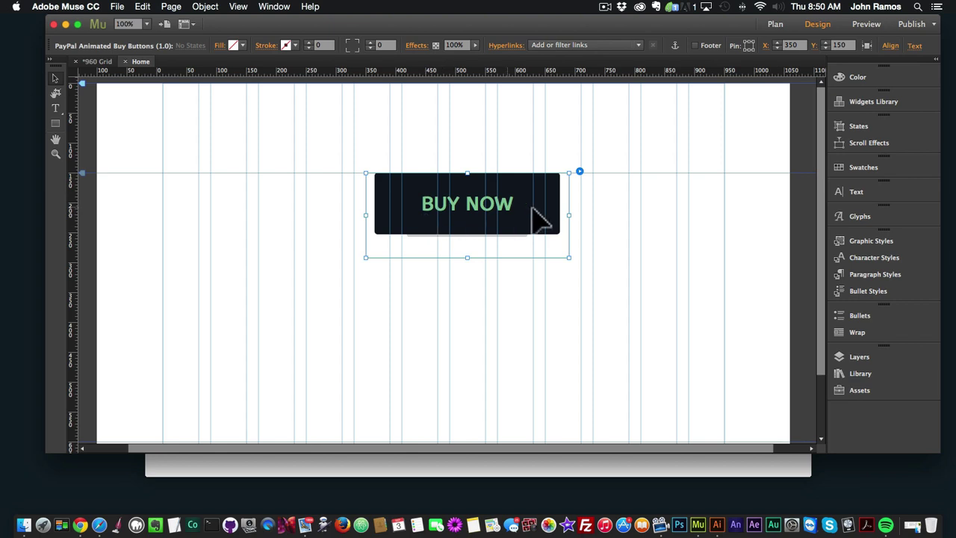
Copy the BUY NOW button and paste two copies below the original
key("super+c")
key("super+v")
left_click_drag(506, 238, 488, 335)
key("super+v")
scroll(493, 313, "down", 2)
left_click_drag(501, 301, 471, 395)
Paste another copy and line up the buttons in one column
key("super+v")
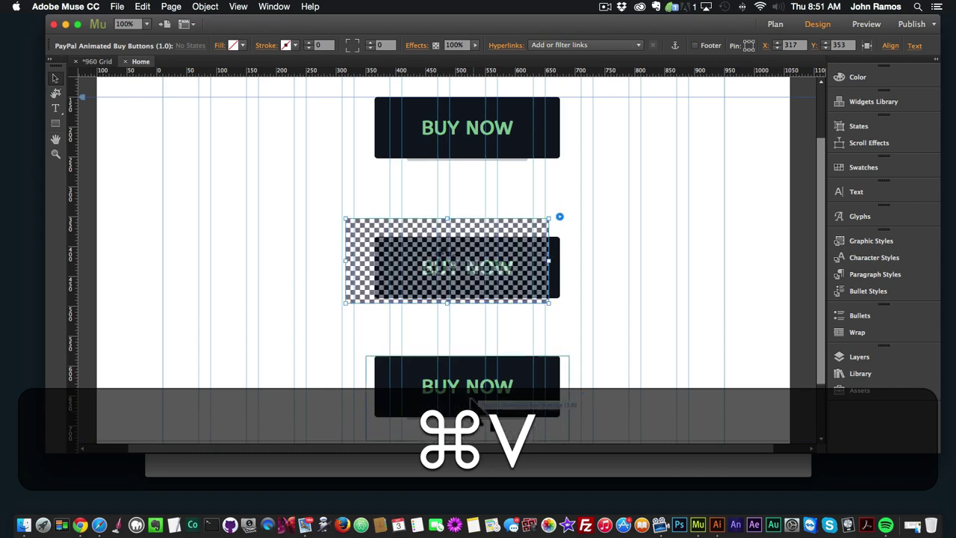
scroll(470, 401, "down", 3)
left_click_drag(443, 239, 442, 371)
scroll(448, 324, "down", 1)
left_click_drag(448, 325, 469, 406)
scroll(459, 302, "down", 3)
left_click_drag(459, 302, 467, 348)
scroll(467, 348, "down", 2)
Arrange the final stack of three BUY NOW buttons 96px apart in one centred column
key("super+v")
left_click_drag(455, 231, 489, 398)
scroll(474, 363, "down", 3)
key("super+v")
left_click_drag(482, 291, 479, 434)
scroll(474, 419, "up", 2)
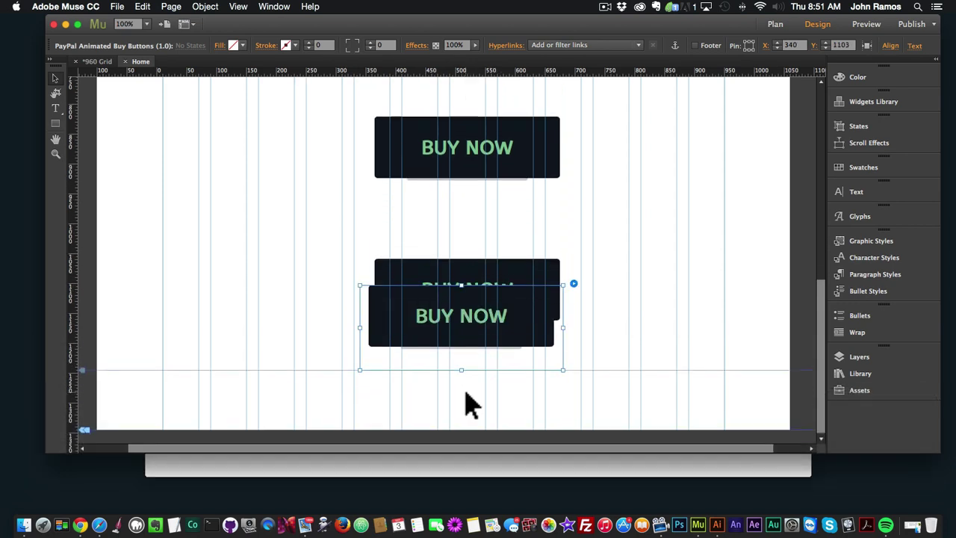
left_click_drag(459, 320, 468, 391)
left_click(651, 341)
key("super+shift+e")
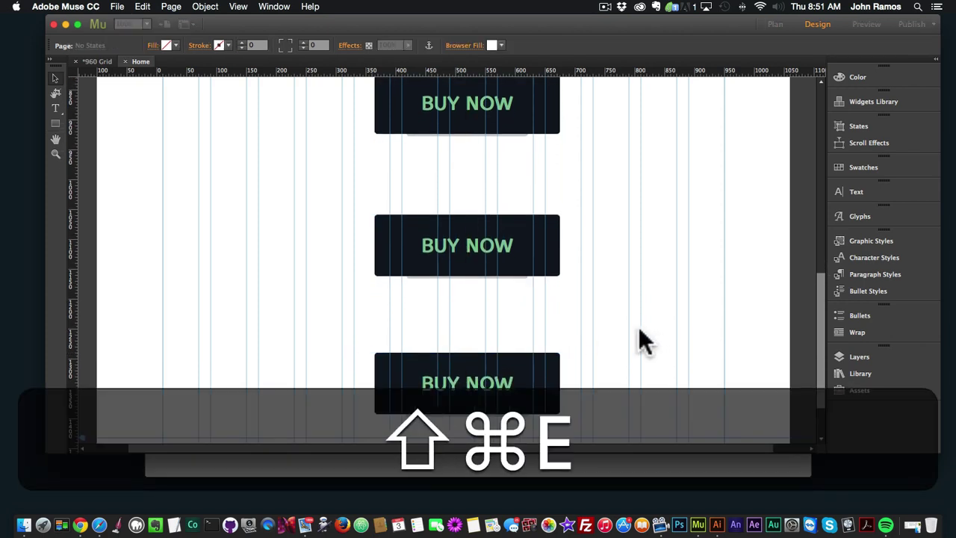
Scroll the Chrome preview and check each BUY NOW button turns blue with pink text
scroll(528, 369, "down", 2)
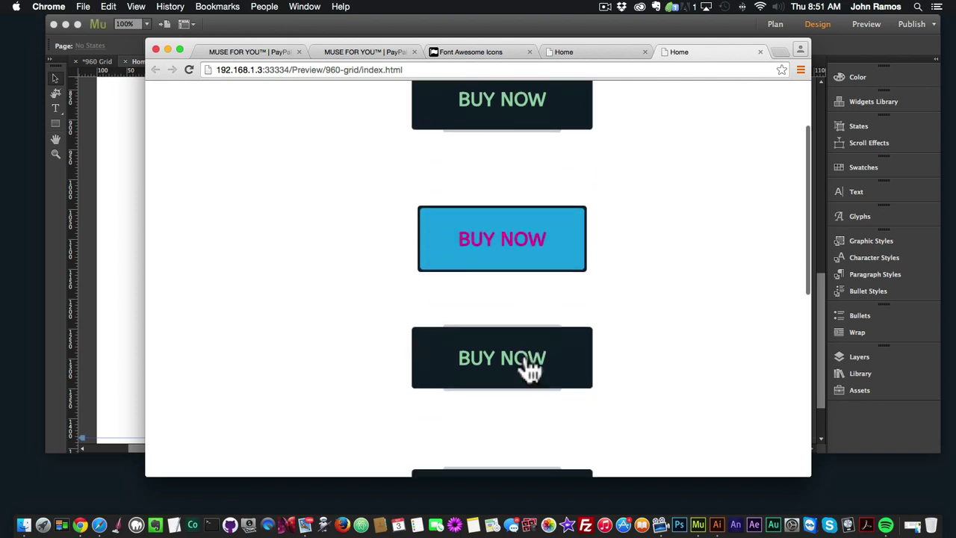
scroll(509, 332, "up", 3)
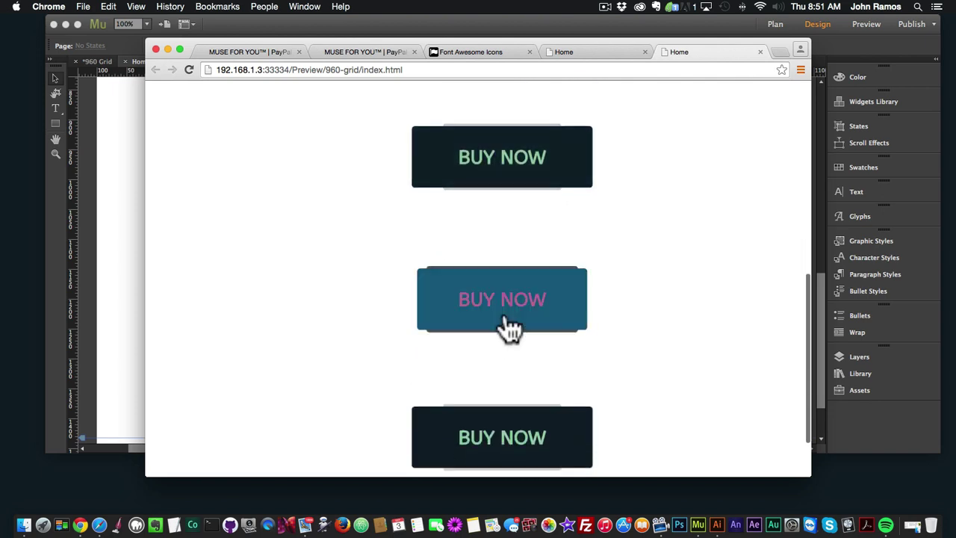
scroll(496, 411, "up", 3)
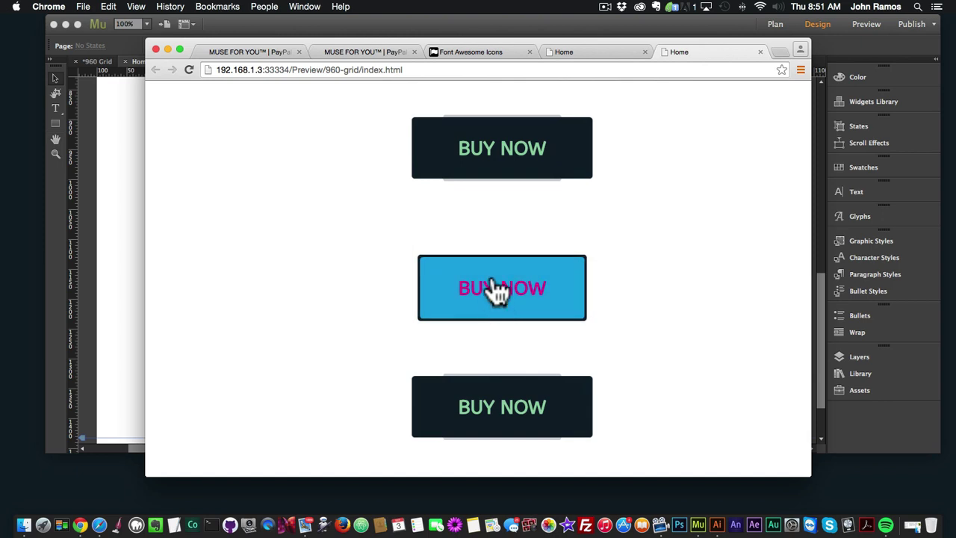
scroll(499, 291, "up", 2)
scroll(521, 347, "down", 5)
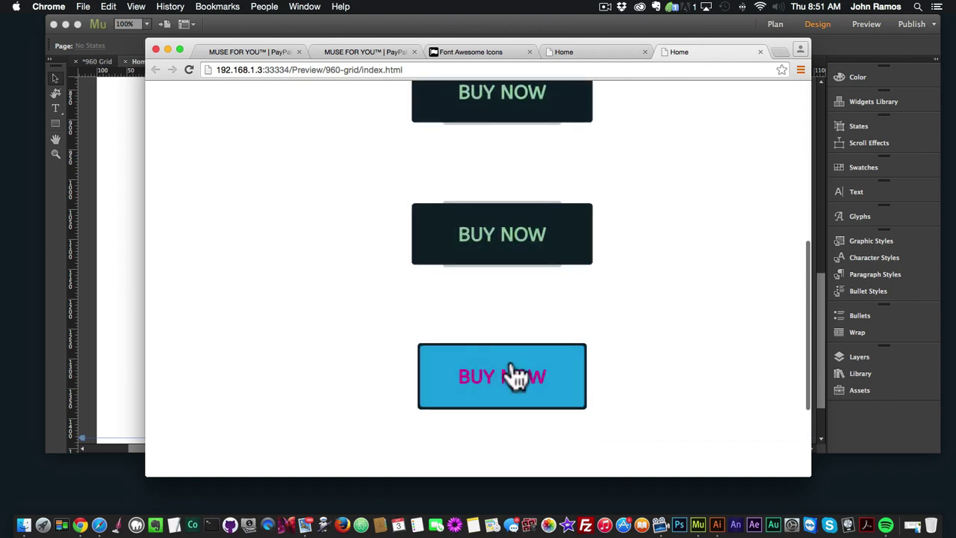
scroll(497, 299, "up", 10)
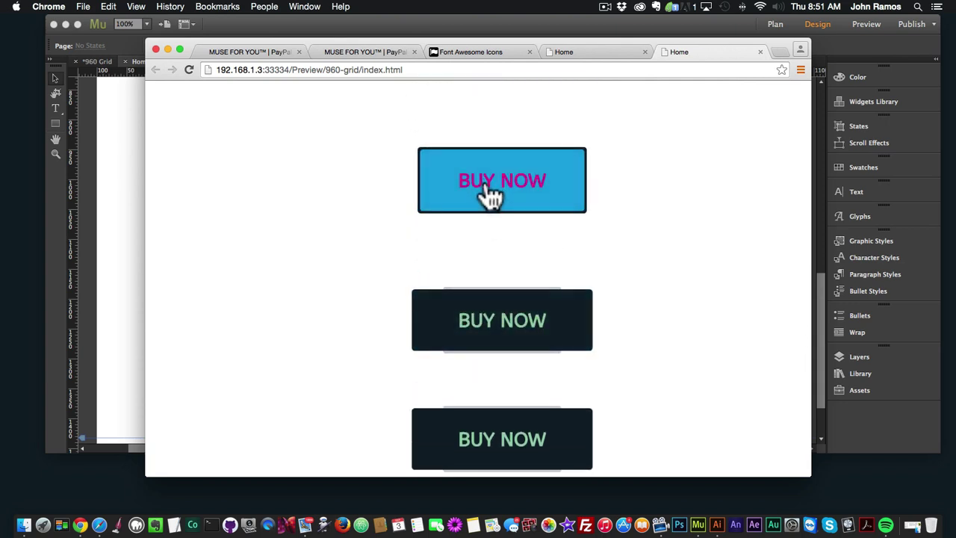
scroll(489, 194, "up", 1)
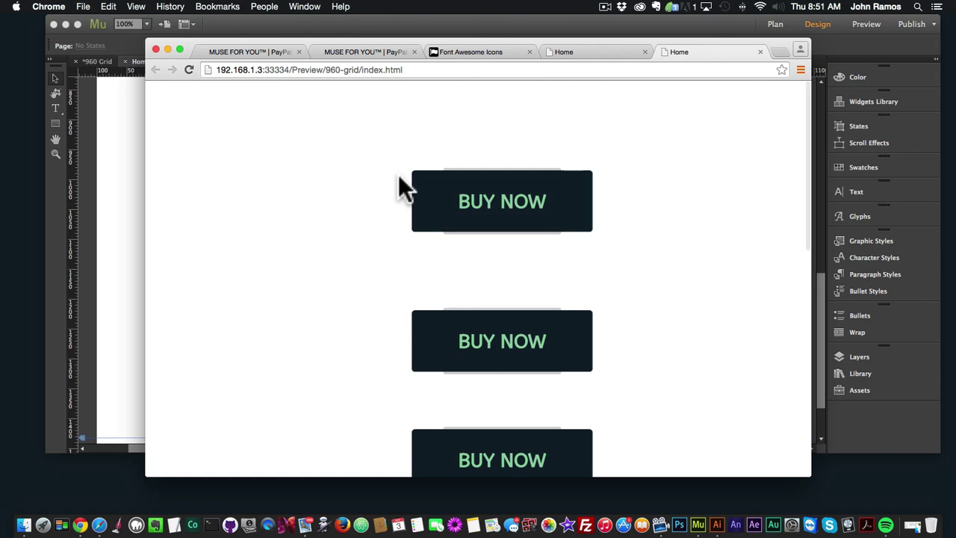